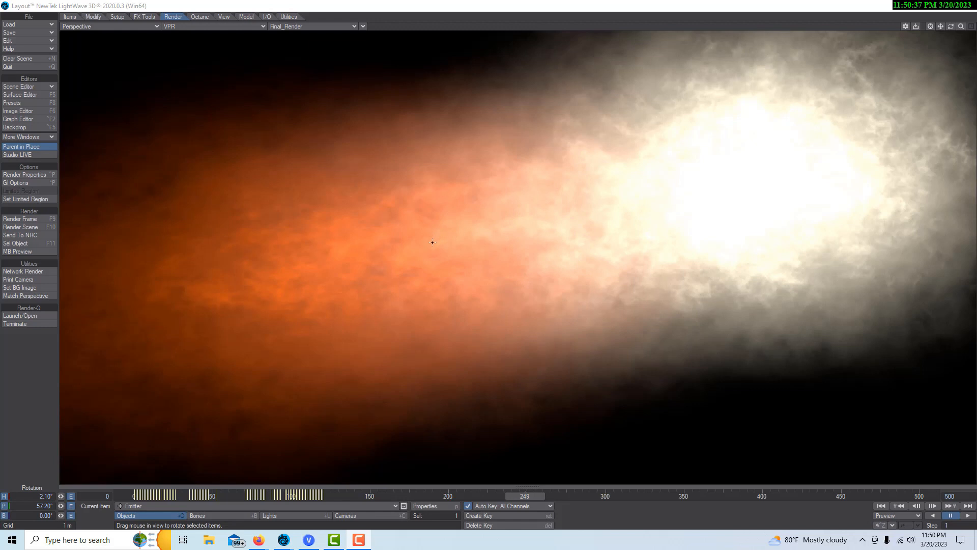
Clear the current scene without saving it
{"action": "left_click", "coordinate": [25, 59]}
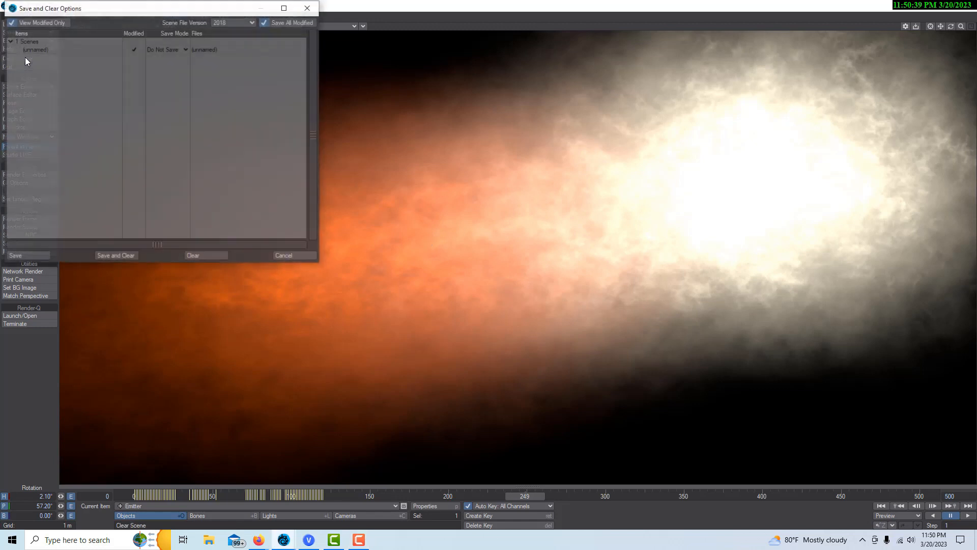
{"action": "left_click", "coordinate": [206, 256]}
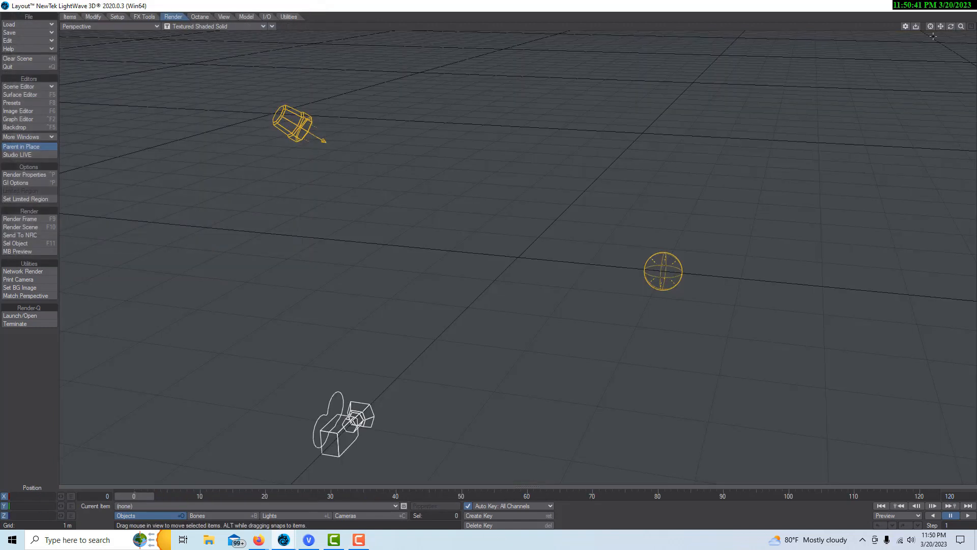
{"action": "mouse_move", "coordinate": [950, 26]}
{"action": "left_mouse_down"}
{"action": "mouse_move", "coordinate": [959, 44]}
{"action": "mouse_move", "coordinate": [953, 31]}
{"action": "left_mouse_up"}
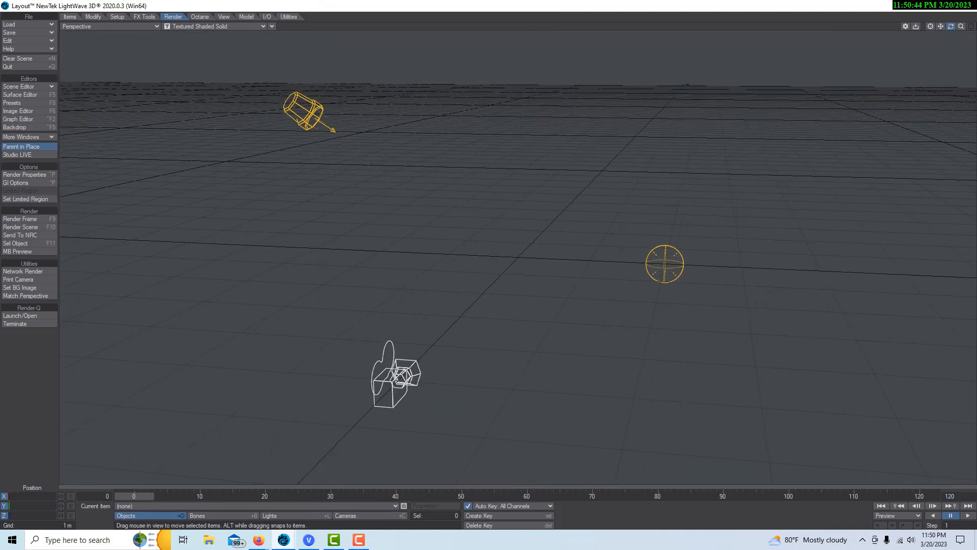
Enable Use Legacy Volumetrics in the render properties' volumetric settings and close them
{"action": "left_click", "coordinate": [36, 176]}
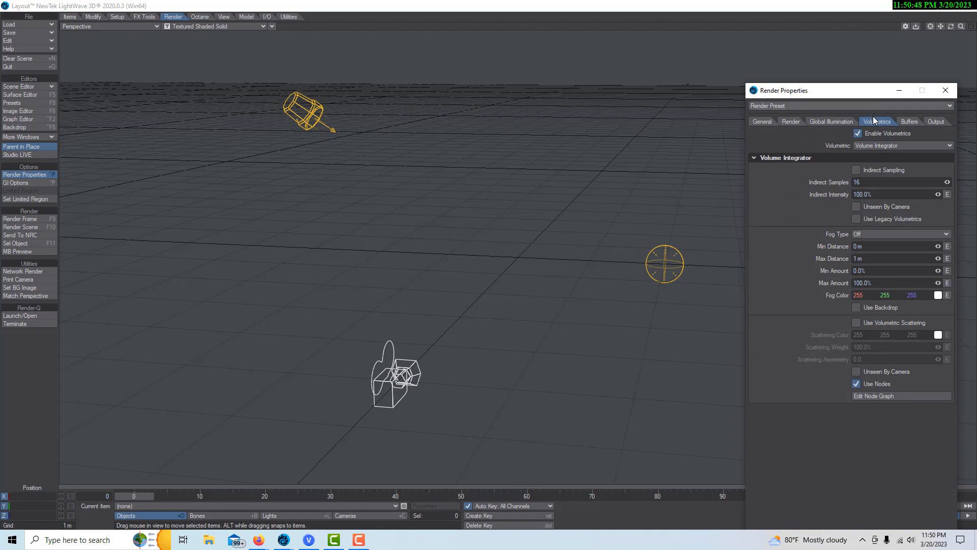
{"action": "left_click", "coordinate": [857, 219]}
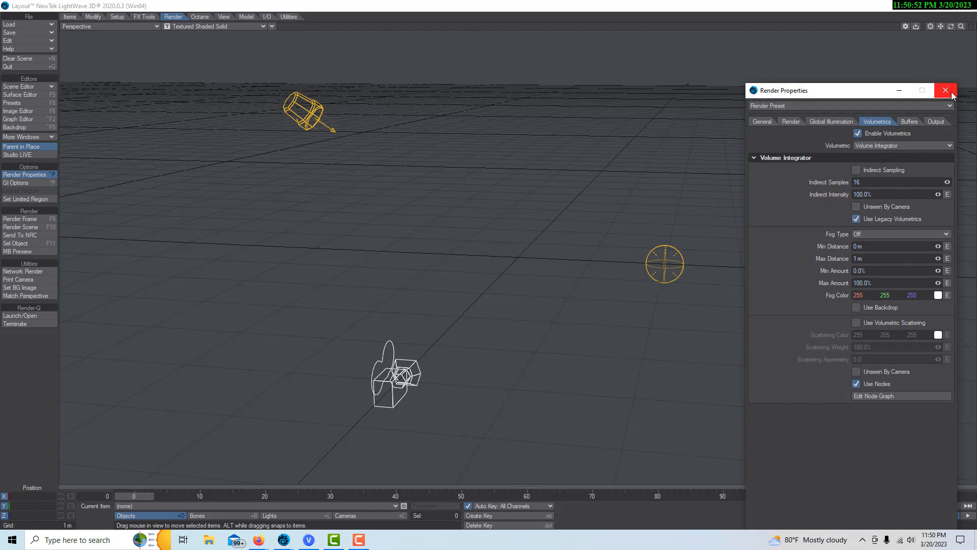
{"action": "left_click", "coordinate": [952, 92]}
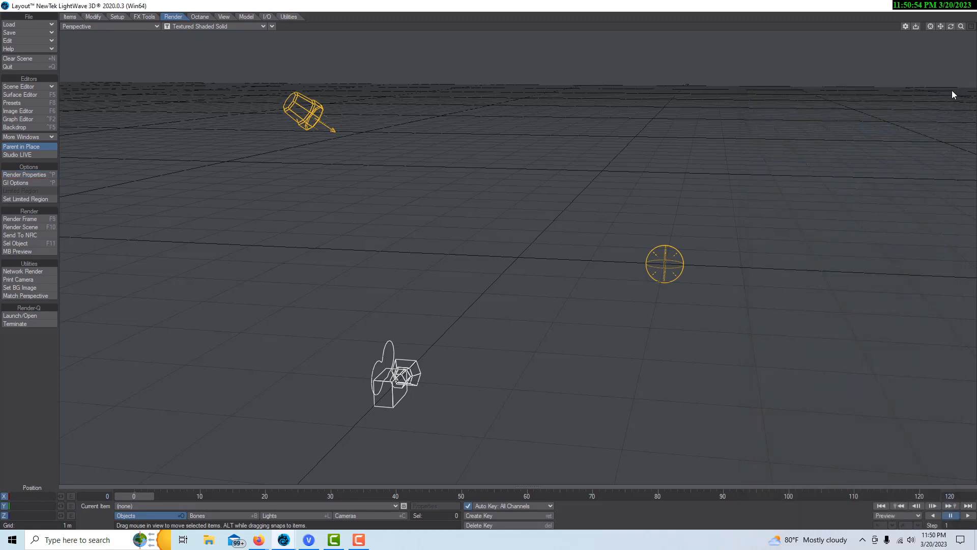
Add a particle emitter to the empty scene and preview its emission in the animation
{"action": "left_click", "coordinate": [145, 17]}
{"action": "left_click", "coordinate": [20, 429]}
{"action": "left_click", "coordinate": [241, 279]}
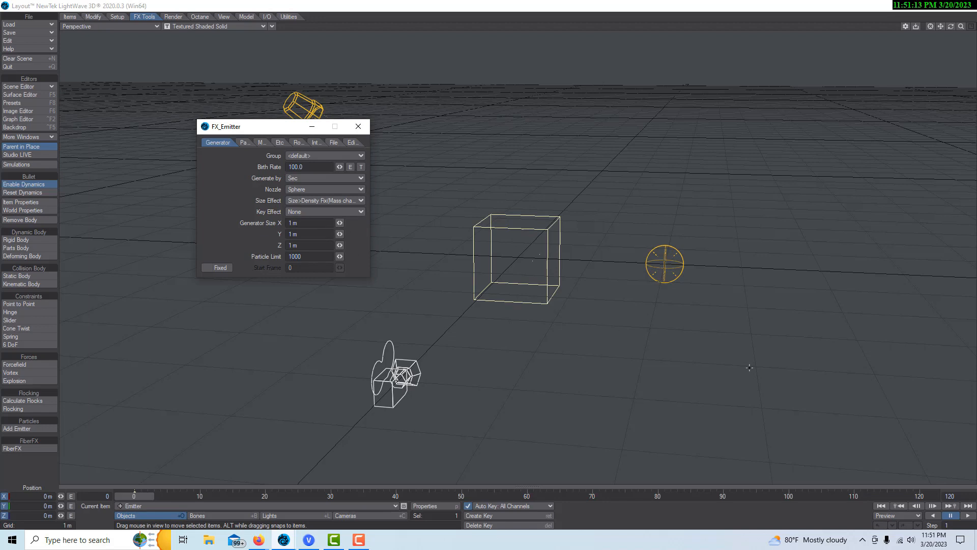
{"action": "left_click", "coordinate": [968, 515]}
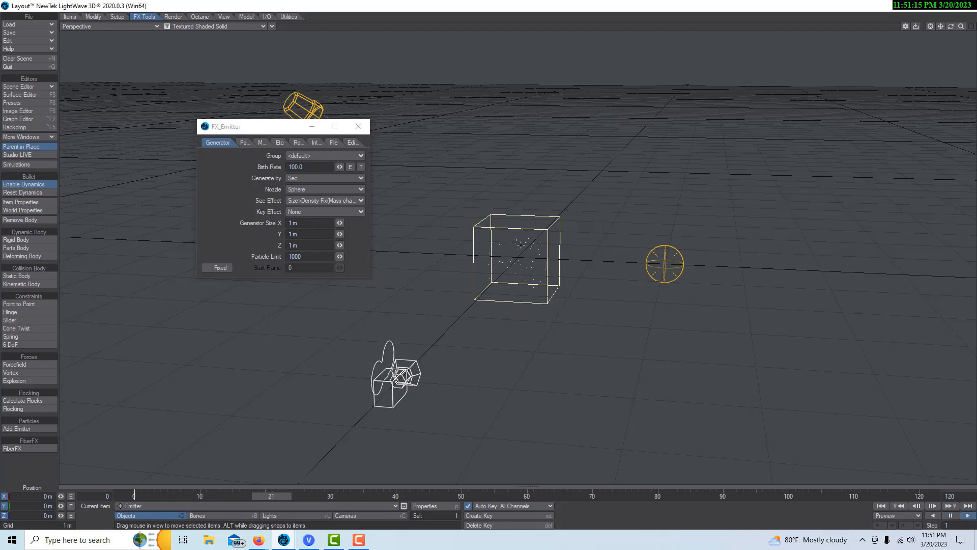
{"action": "left_click", "coordinate": [951, 516]}
Set the emitter's Y velocity to 20 m and play the animation to preview the particles
{"action": "left_click", "coordinate": [265, 143]}
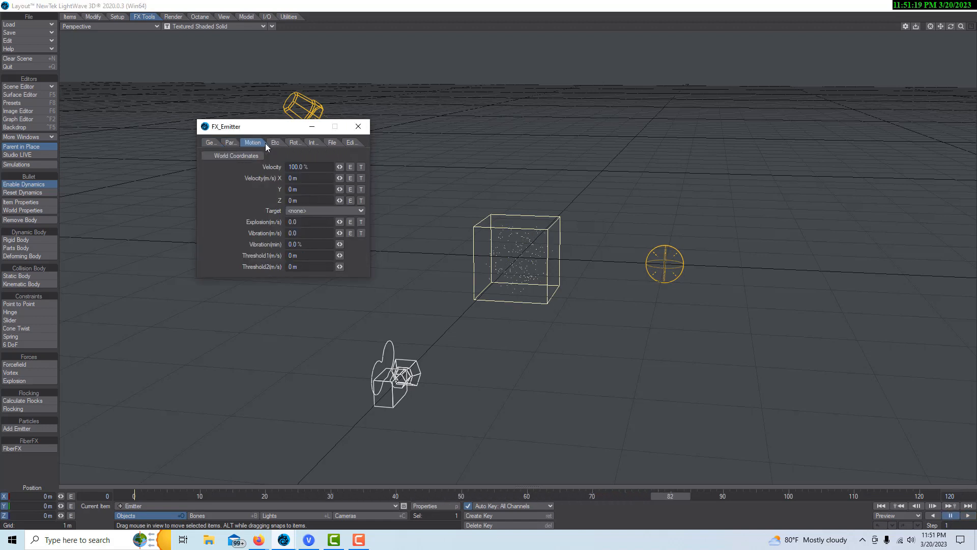
{"action": "left_click_drag", "start_coordinate": [196, 191], "coordinate": [185, 180]}
{"action": "key", "text": "Tab"}
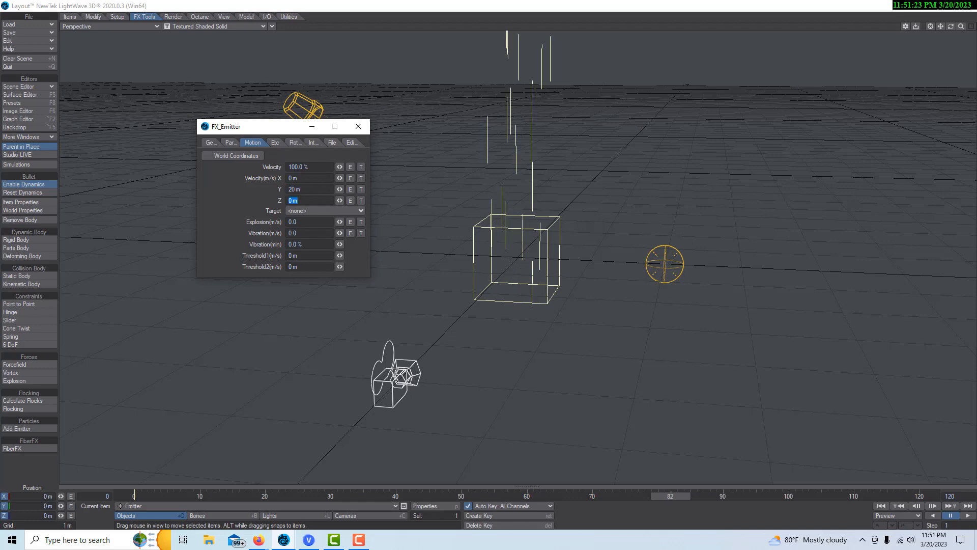
{"action": "left_click_drag", "start_coordinate": [960, 27], "coordinate": [955, 54]}
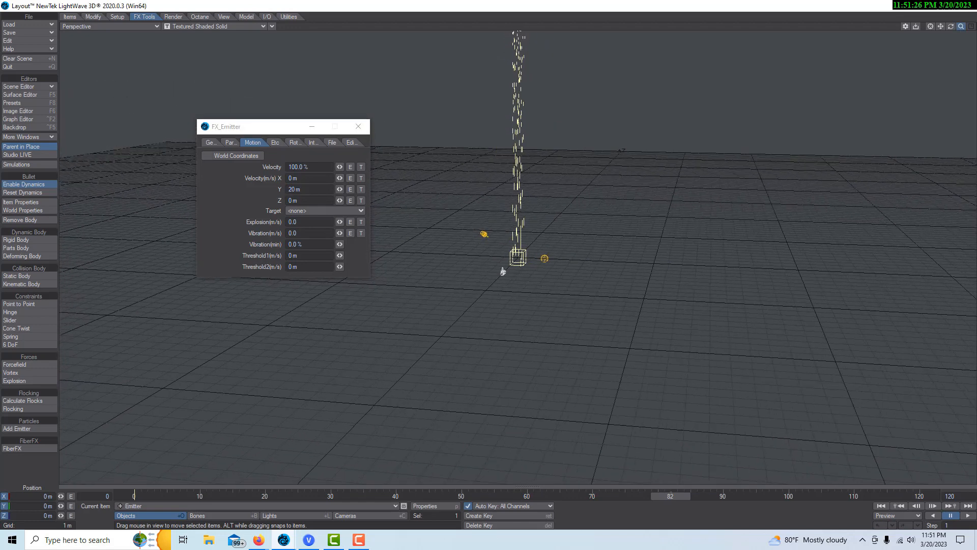
{"action": "left_click", "coordinate": [968, 516]}
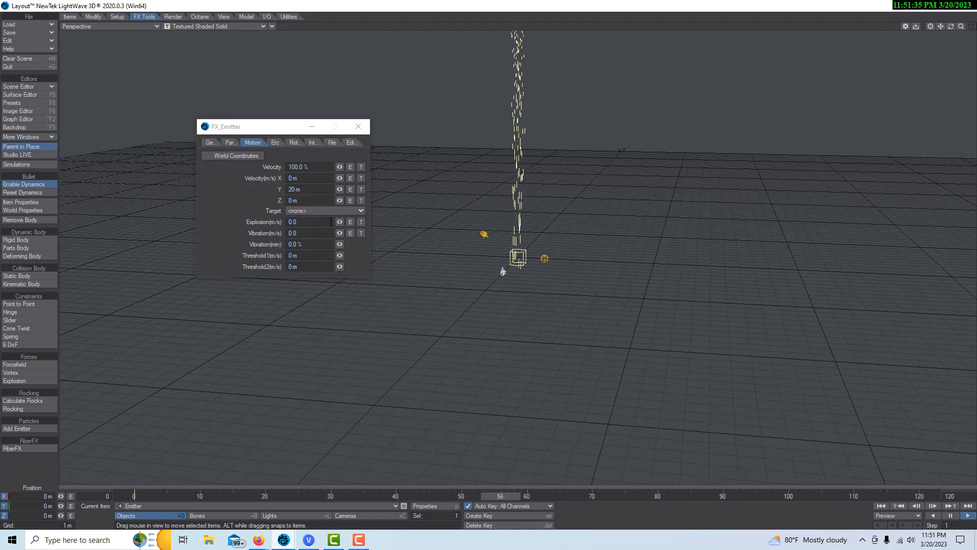
Set the emitter's Explosion value to 5 and watch the particles spread before stopping playback
{"action": "left_click_drag", "start_coordinate": [339, 223], "coordinate": [343, 223]}
{"action": "left_click", "coordinate": [296, 223]}
{"action": "type", "text": "5"}
{"action": "key", "text": "Tab"}
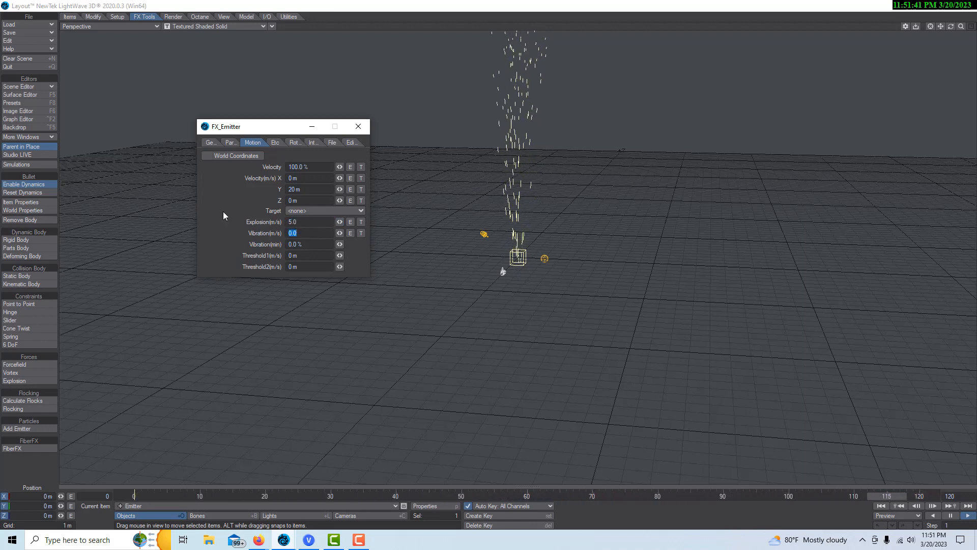
{"action": "left_click_drag", "start_coordinate": [961, 27], "coordinate": [942, 28]}
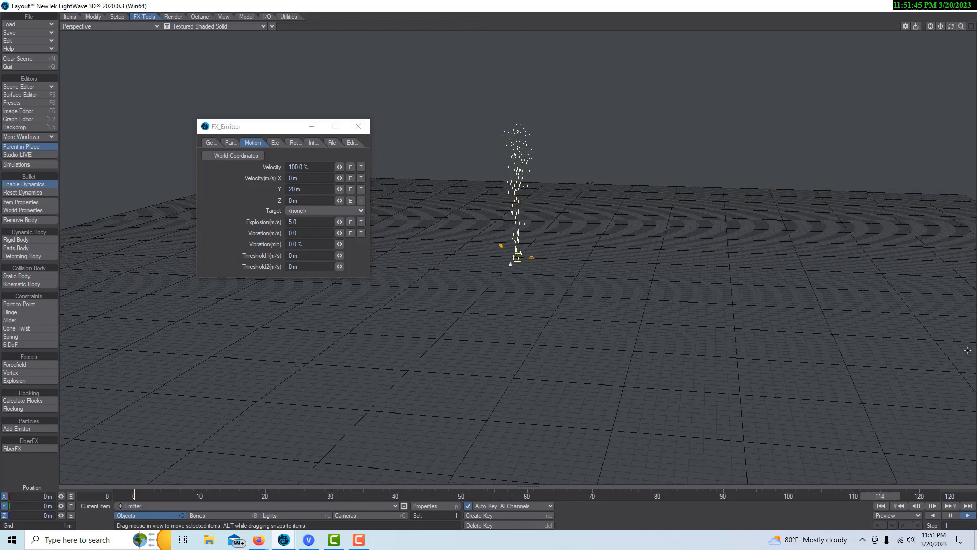
{"action": "left_click", "coordinate": [950, 515]}
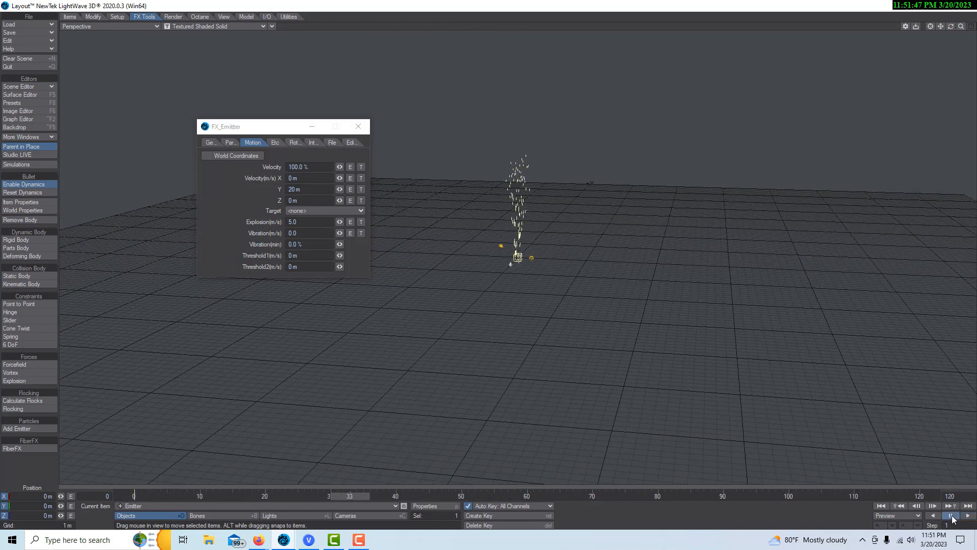
Return to the first frame and set the emitter's pitch rotation to 90 degrees
{"action": "left_click", "coordinate": [881, 506]}
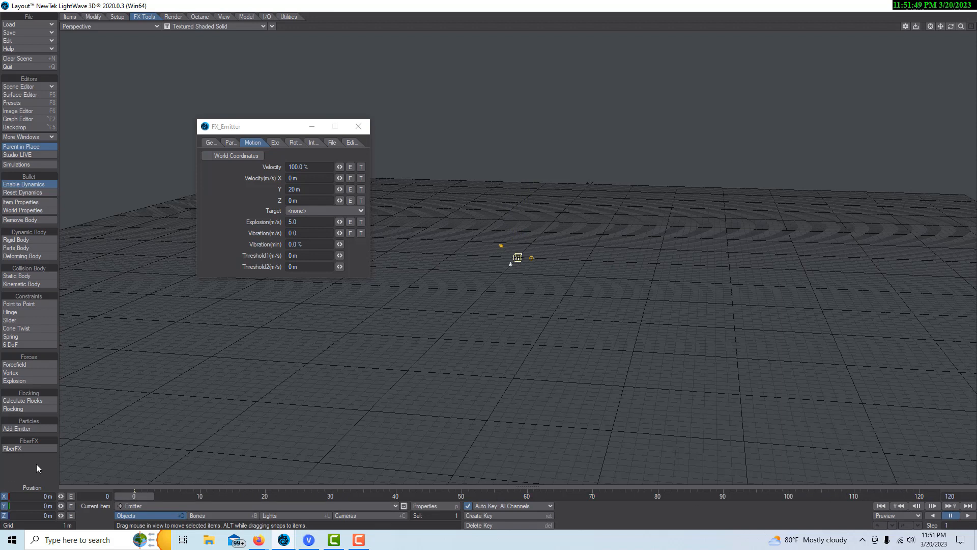
{"action": "key", "text": "h"}
{"action": "key", "text": "y"}
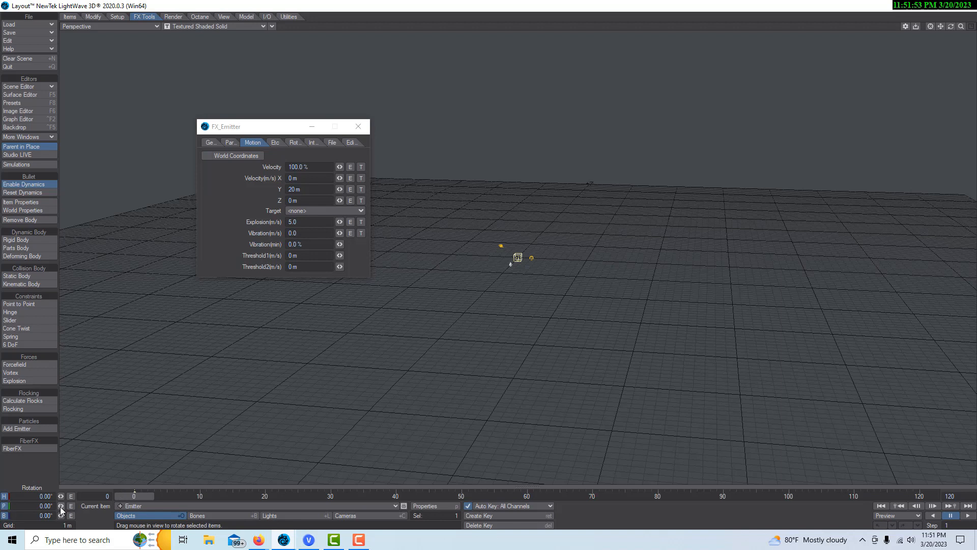
{"action": "left_click_drag", "start_coordinate": [60, 506], "coordinate": [64, 506]}
{"action": "left_click", "coordinate": [22, 505]}
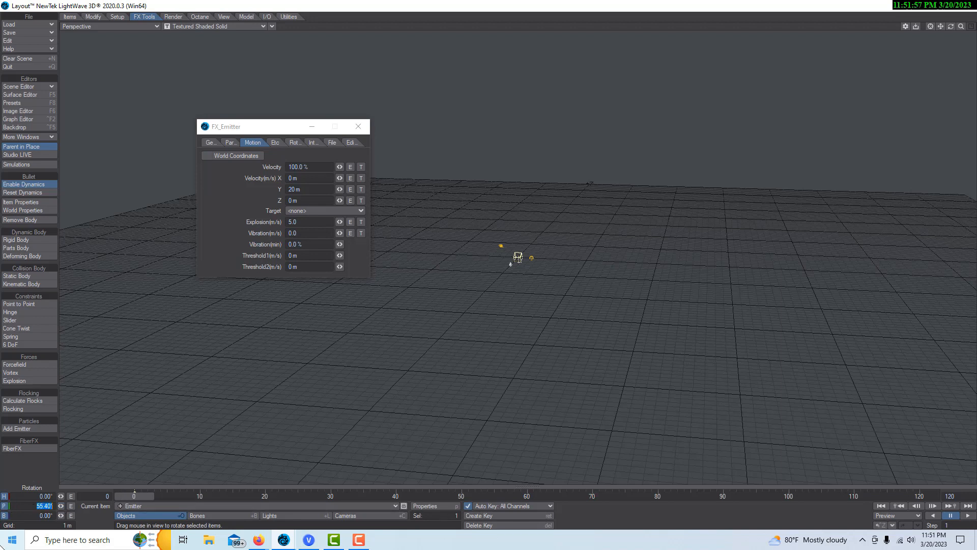
{"action": "type", "text": "90"}
{"action": "key", "text": "Tab"}
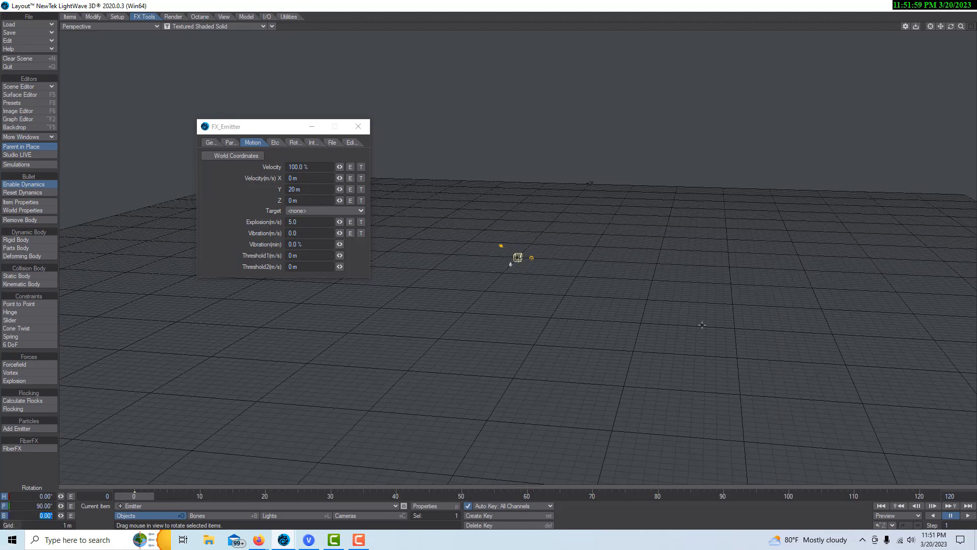
Preview the rotated emission, close the emitter properties and frame the particle stream in the Perspective view
{"action": "mouse_move", "coordinate": [951, 26]}
{"action": "left_mouse_down"}
{"action": "mouse_move", "coordinate": [971, 27]}
{"action": "mouse_move", "coordinate": [950, 20]}
{"action": "left_mouse_up"}
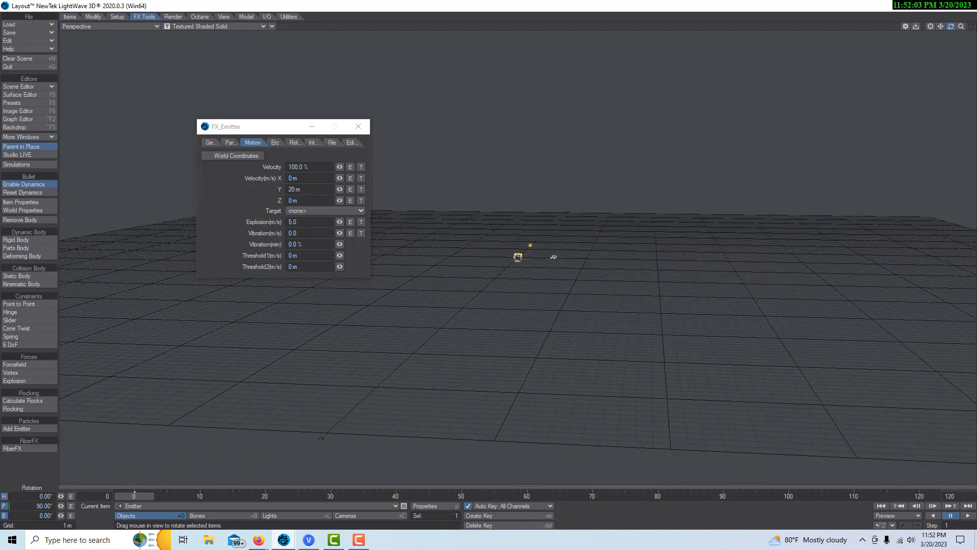
{"action": "left_click", "coordinate": [969, 515]}
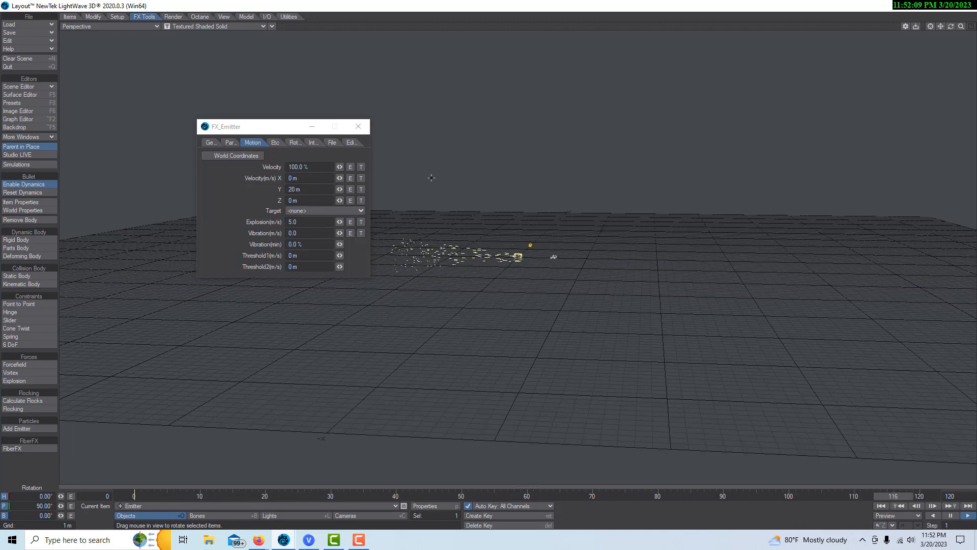
{"action": "left_click", "coordinate": [362, 125]}
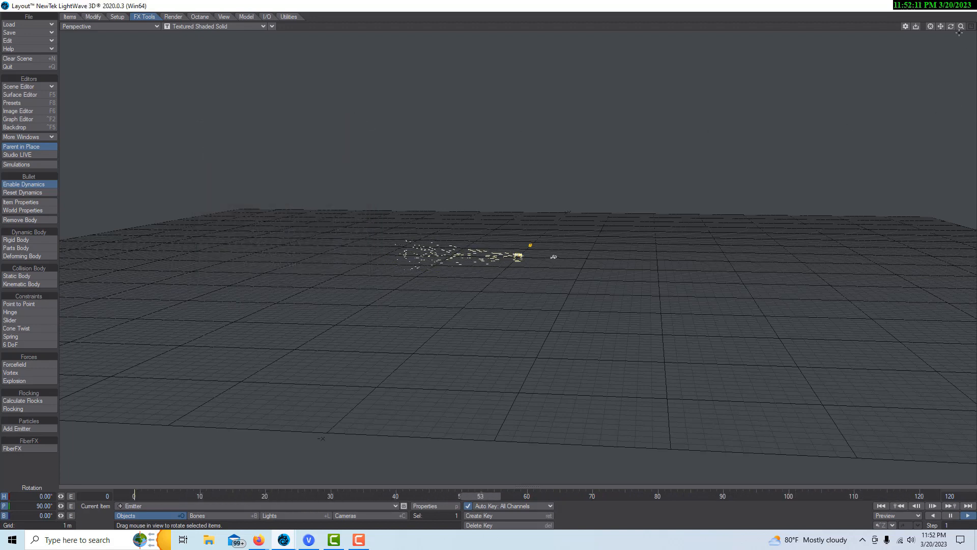
{"action": "left_click_drag", "start_coordinate": [961, 26], "coordinate": [901, 66]}
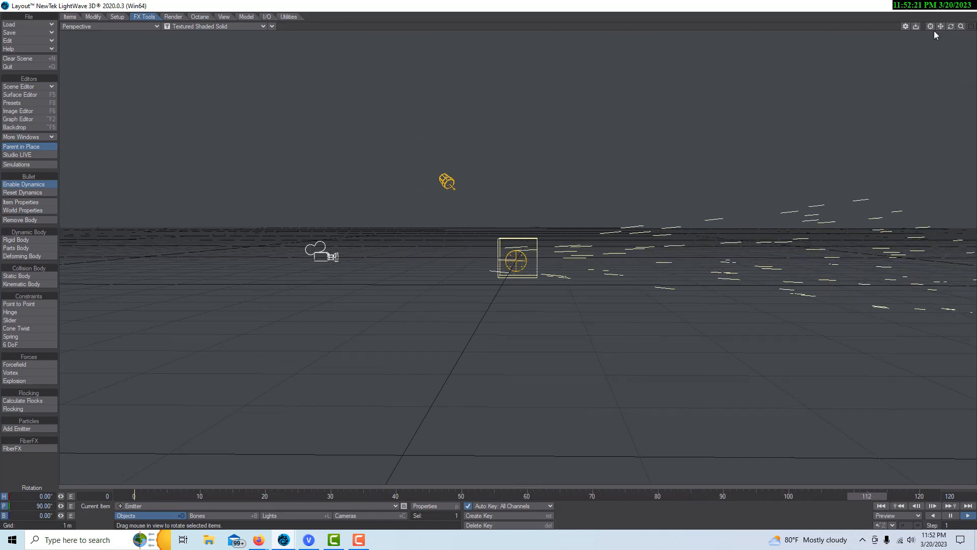
{"action": "left_click_drag", "start_coordinate": [939, 31], "coordinate": [716, 37]}
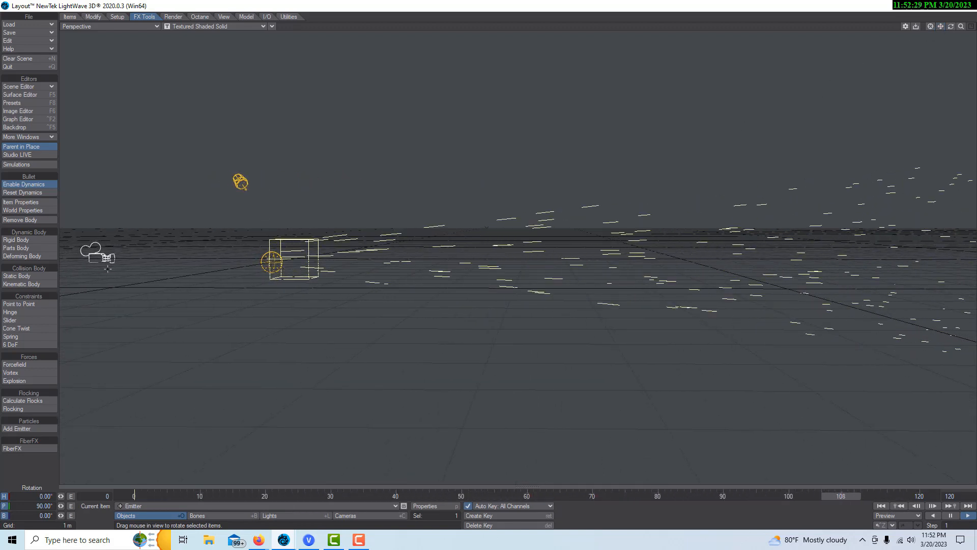
{"action": "left_click", "coordinate": [952, 517]}
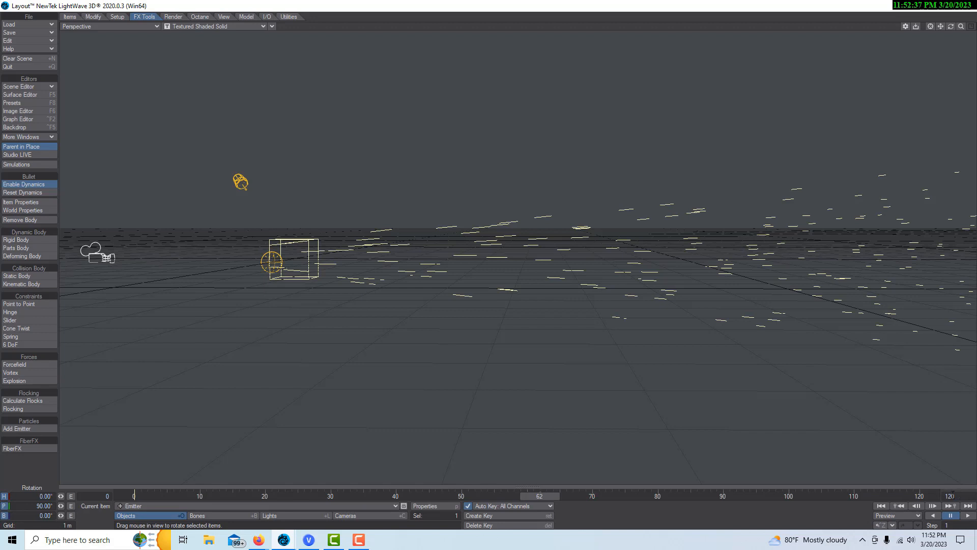
Extend the scene's end frame to 500
{"action": "type", "text": "50"}
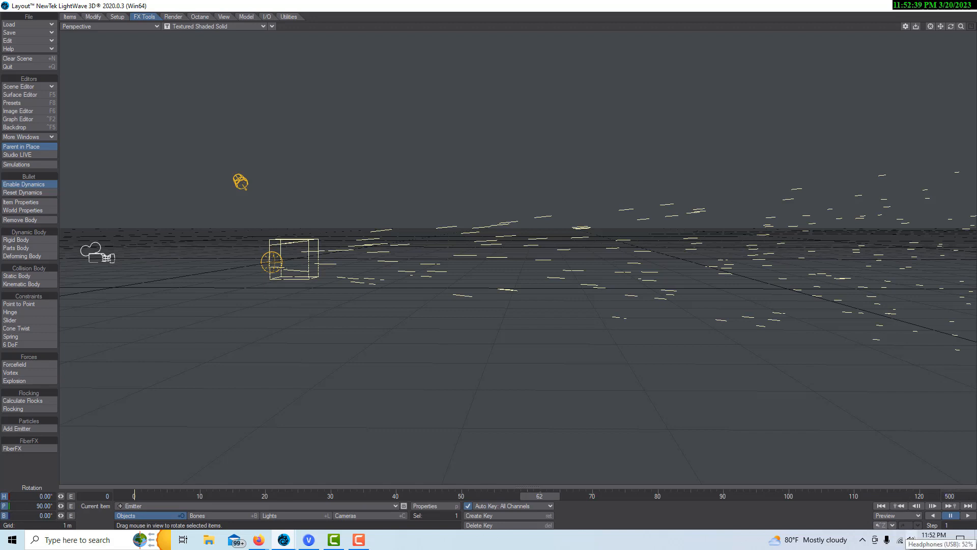
{"action": "type", "text": "0"}
{"action": "key", "text": "Return"}
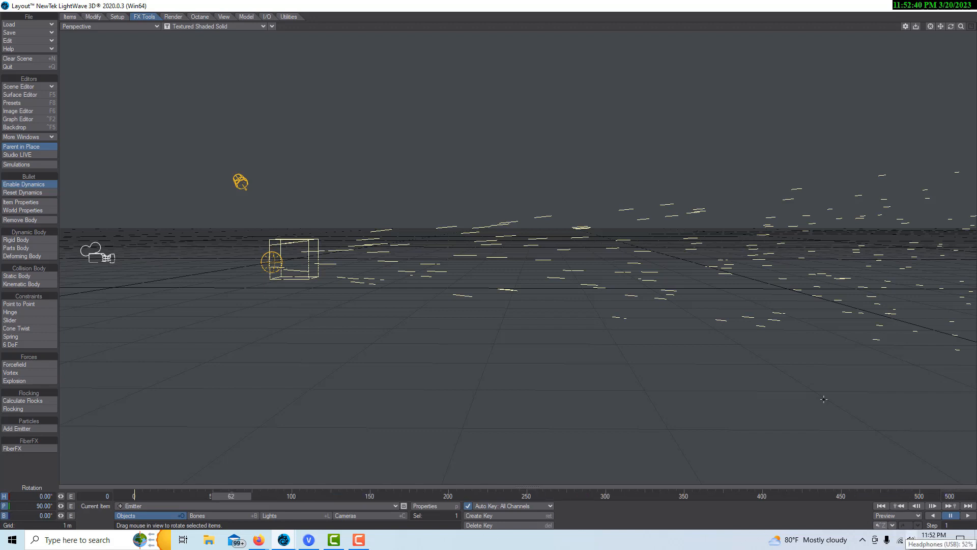
Match the selected camera to the current viewport perspective
{"action": "left_click", "coordinate": [273, 27]}
{"action": "mouse_move", "coordinate": [308, 162]}
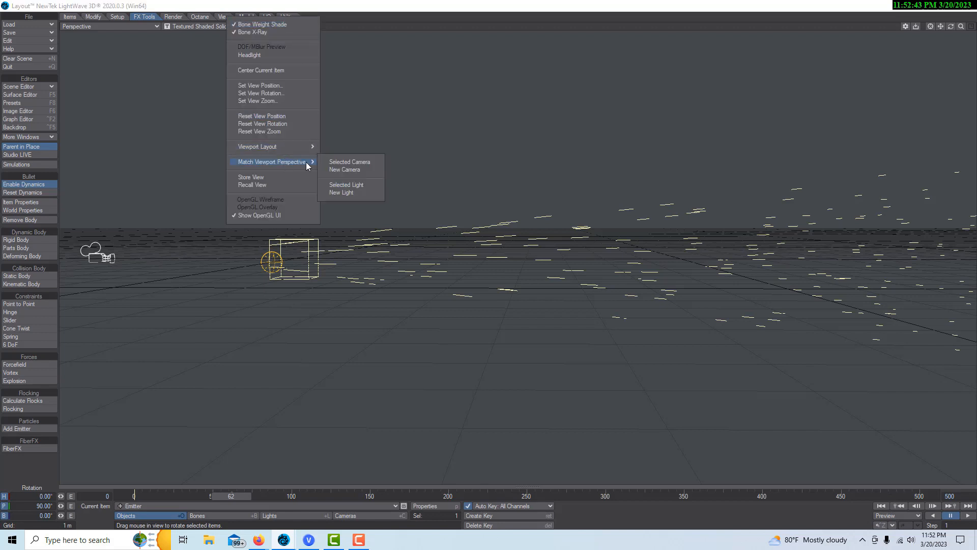
{"action": "left_click", "coordinate": [346, 162]}
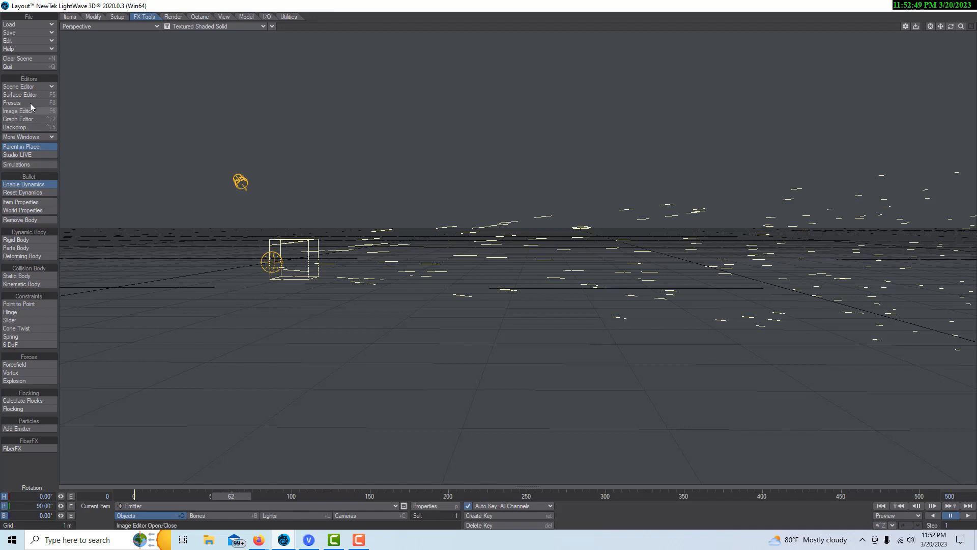
Disable the Backdrop environment in the scene's backdrop effects
{"action": "left_click", "coordinate": [23, 127]}
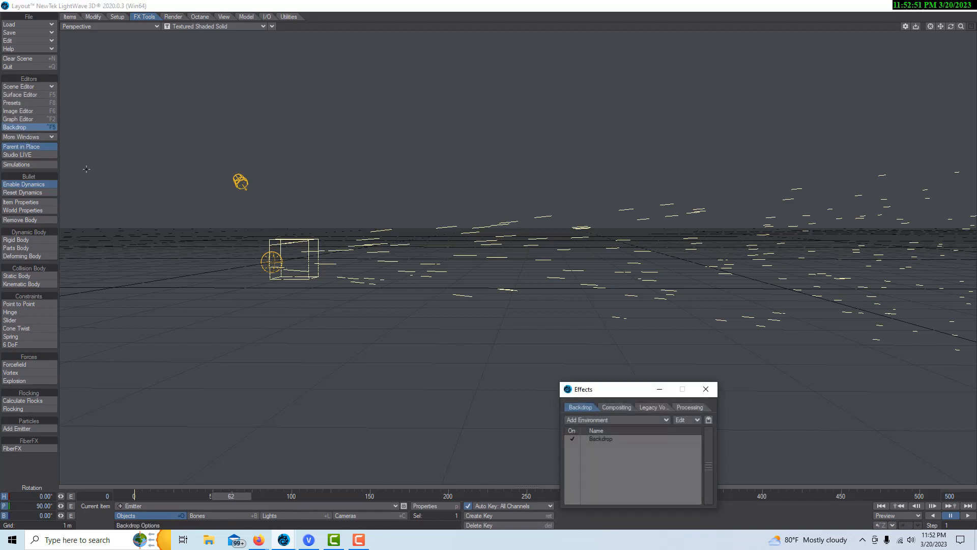
{"action": "left_click", "coordinate": [574, 439]}
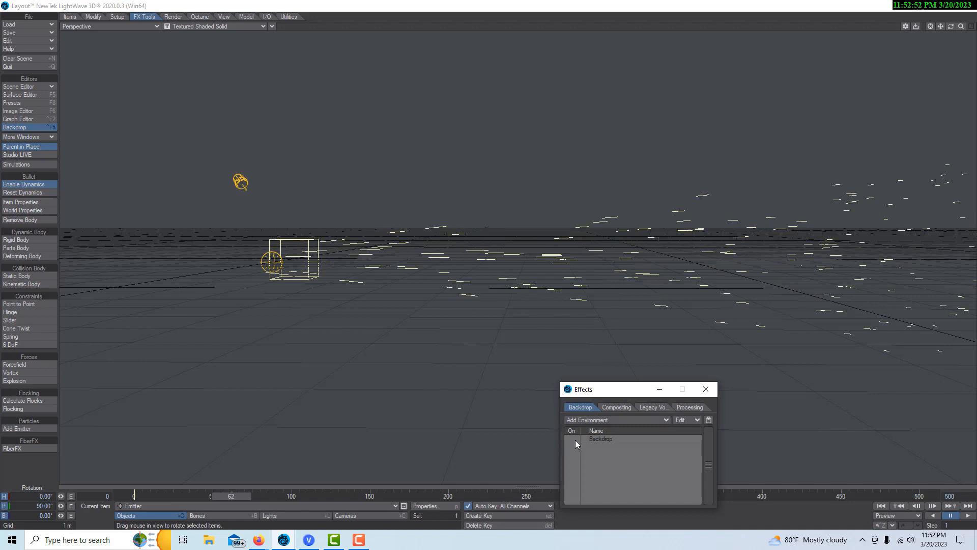
{"action": "left_click", "coordinate": [664, 420]}
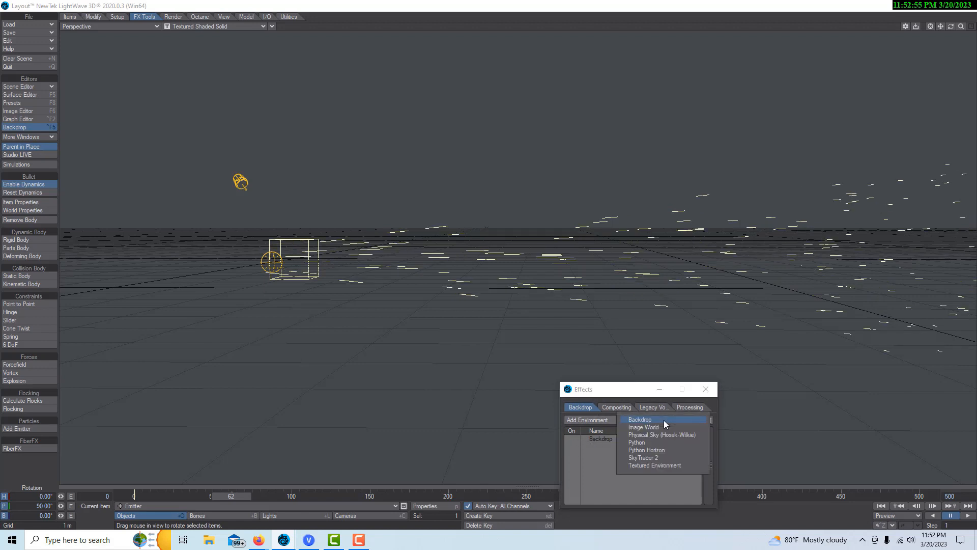
{"action": "left_click", "coordinate": [663, 407]}
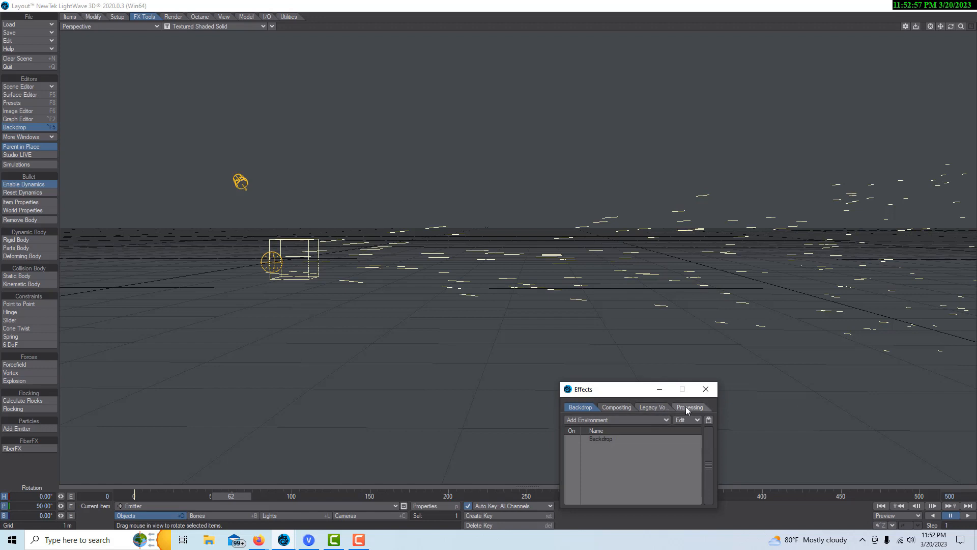
Add HyperVoxels 3.0 as a legacy volumetric effect
{"action": "left_click", "coordinate": [658, 405]}
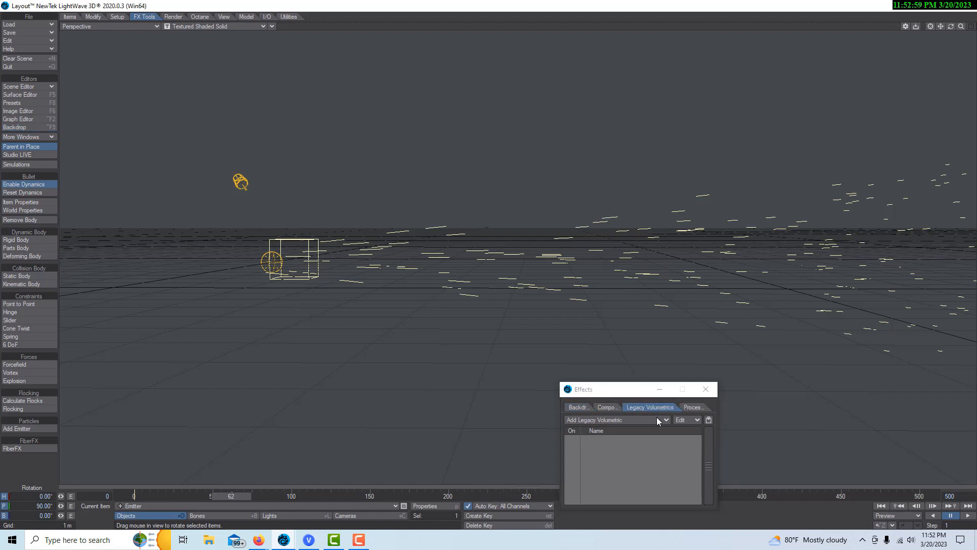
{"action": "left_click", "coordinate": [657, 418]}
{"action": "left_click", "coordinate": [657, 427]}
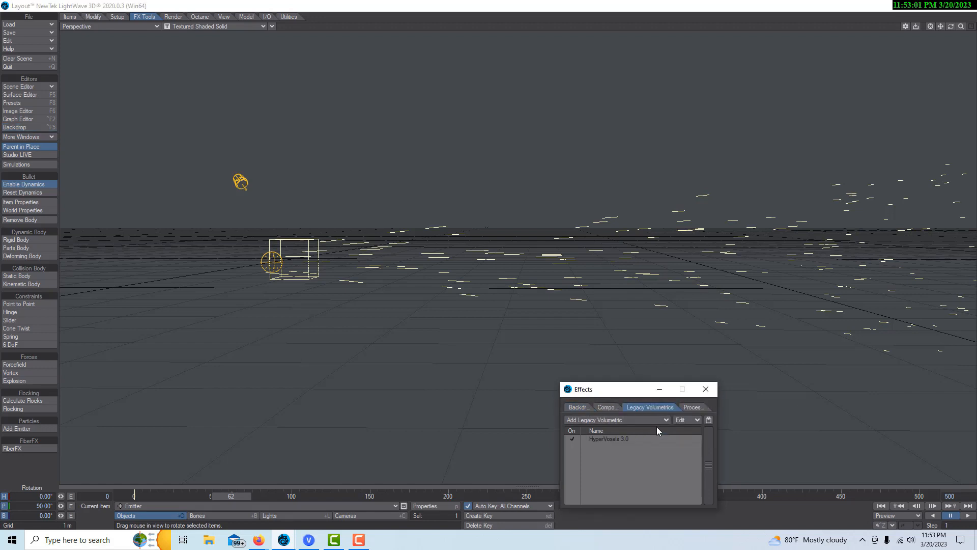
Open the HyperVoxels 3.0 settings, activate the Emitter as a voxel object, and close the Effects window
{"action": "double_click", "coordinate": [621, 438]}
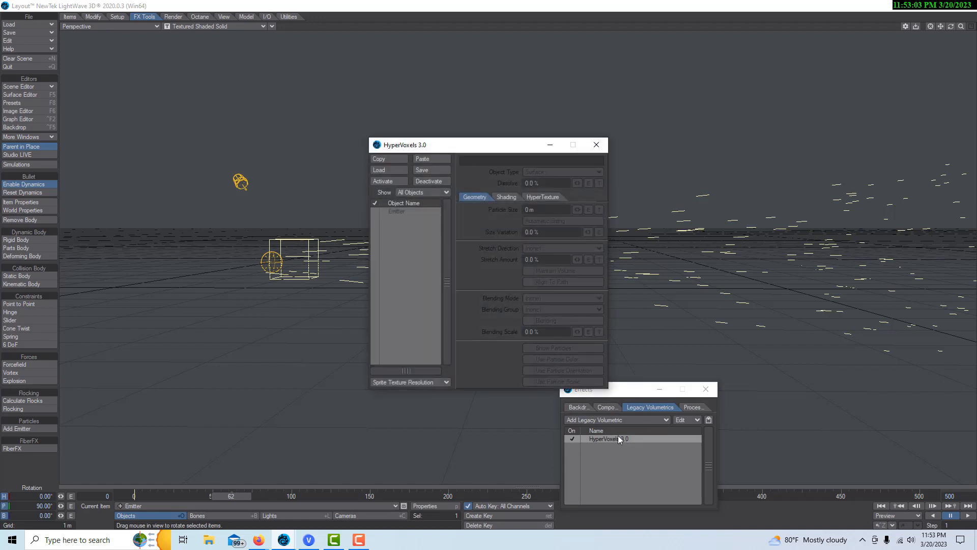
{"action": "left_click", "coordinate": [390, 212]}
{"action": "left_click", "coordinate": [387, 182]}
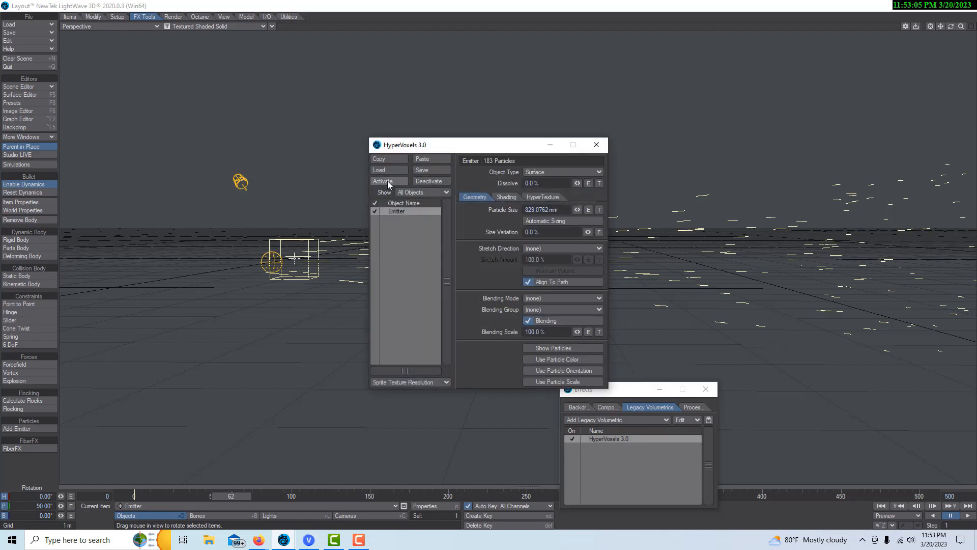
{"action": "left_click_drag", "start_coordinate": [491, 148], "coordinate": [818, 263]}
{"action": "left_click_drag", "start_coordinate": [615, 392], "coordinate": [381, 371]}
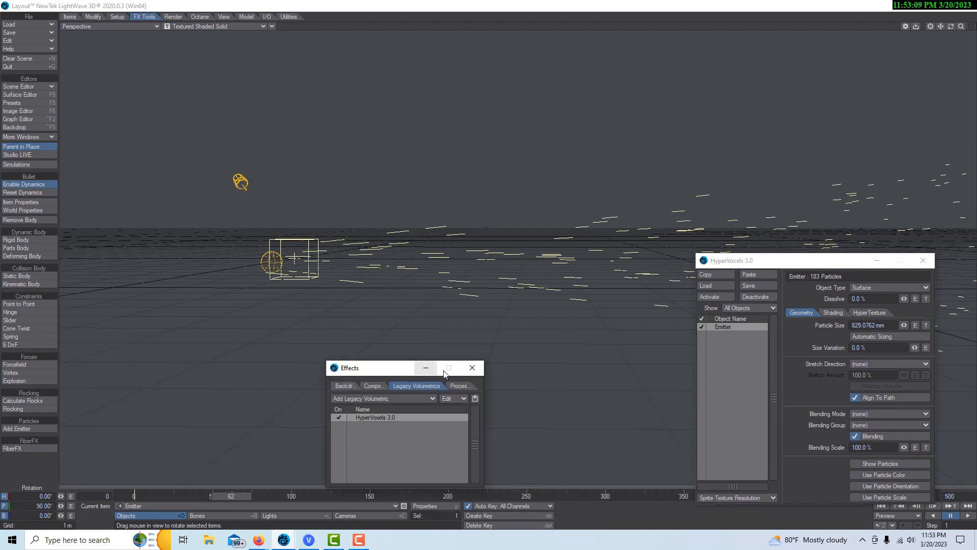
{"action": "left_click", "coordinate": [473, 369]}
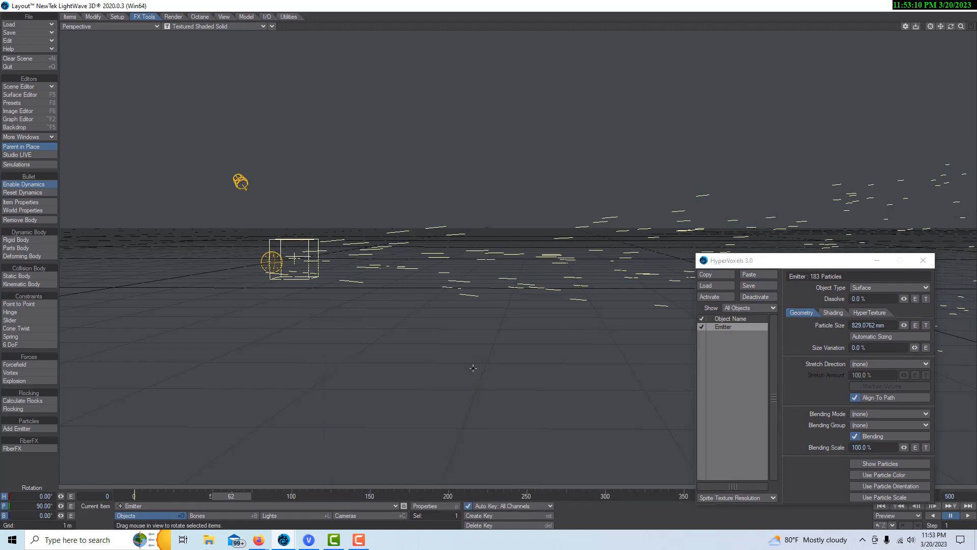
Match the selected camera to the viewport perspective again and switch the viewport to VPR rendering
{"action": "left_click", "coordinate": [271, 26]}
{"action": "mouse_move", "coordinate": [298, 164]}
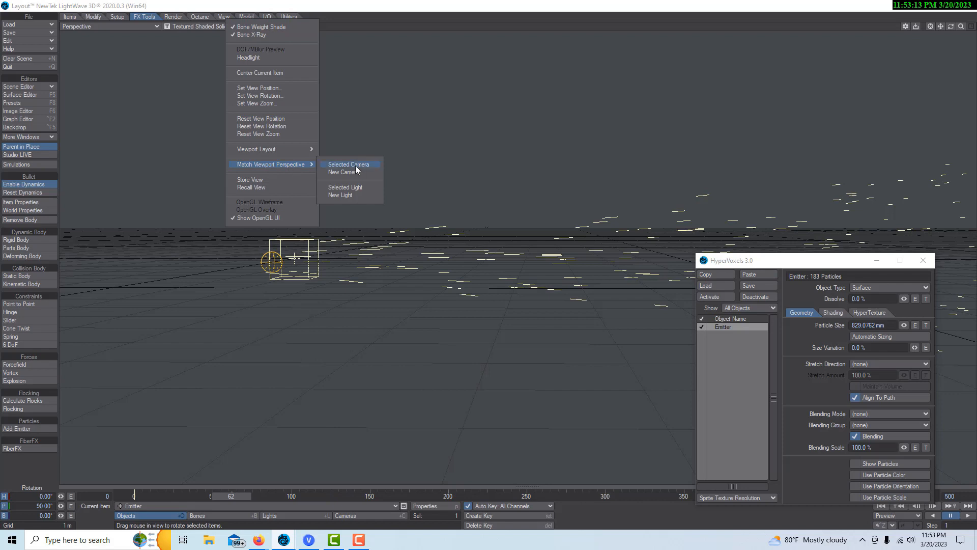
{"action": "left_click", "coordinate": [351, 164]}
{"action": "left_click", "coordinate": [263, 26]}
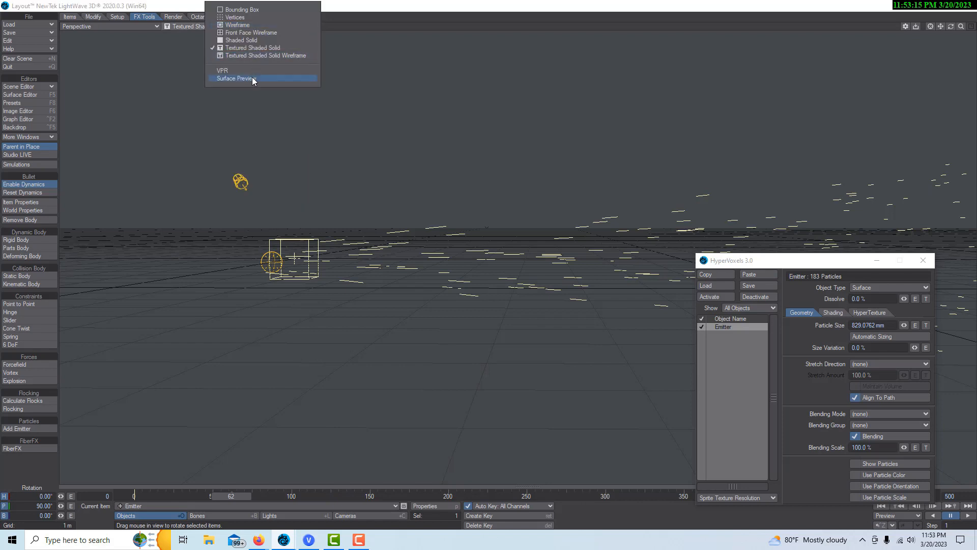
{"action": "left_click", "coordinate": [254, 71]}
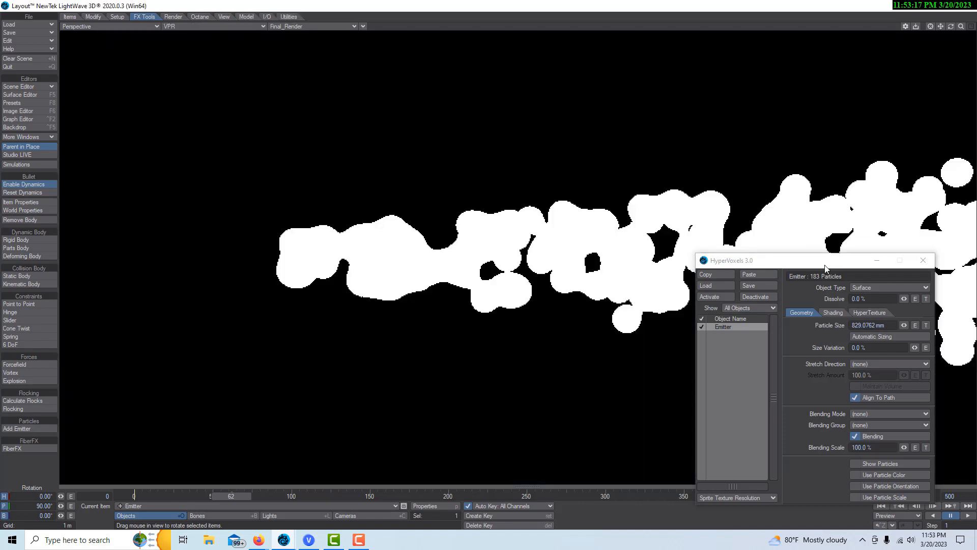
{"action": "mouse_move", "coordinate": [818, 266]}
{"action": "left_mouse_down"}
{"action": "mouse_move", "coordinate": [194, 252]}
{"action": "mouse_move", "coordinate": [174, 225]}
{"action": "mouse_move", "coordinate": [235, 240]}
{"action": "left_mouse_up"}
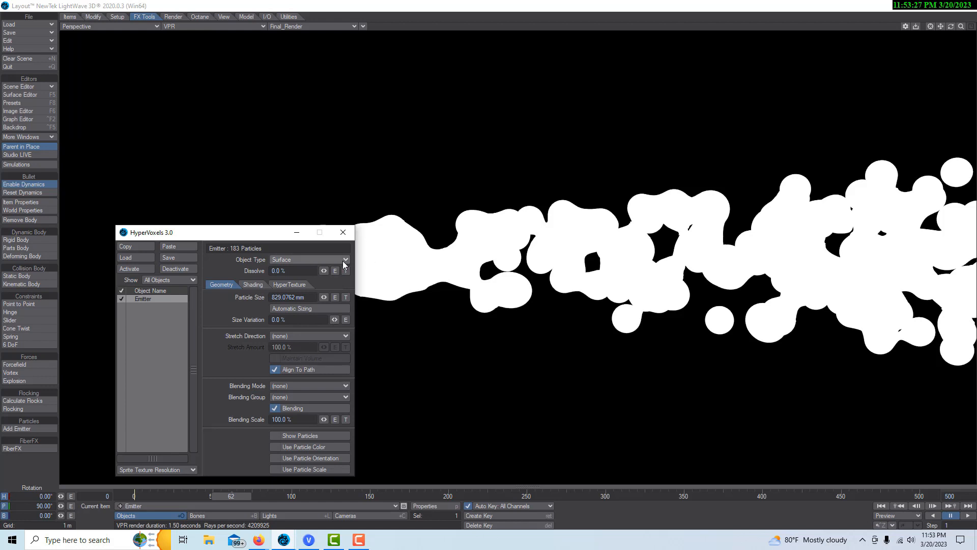
Load the Fireball preset from the built-in Fire&Smoke HyperVoxels library, keeping the current particle size
{"action": "key", "text": "F8"}
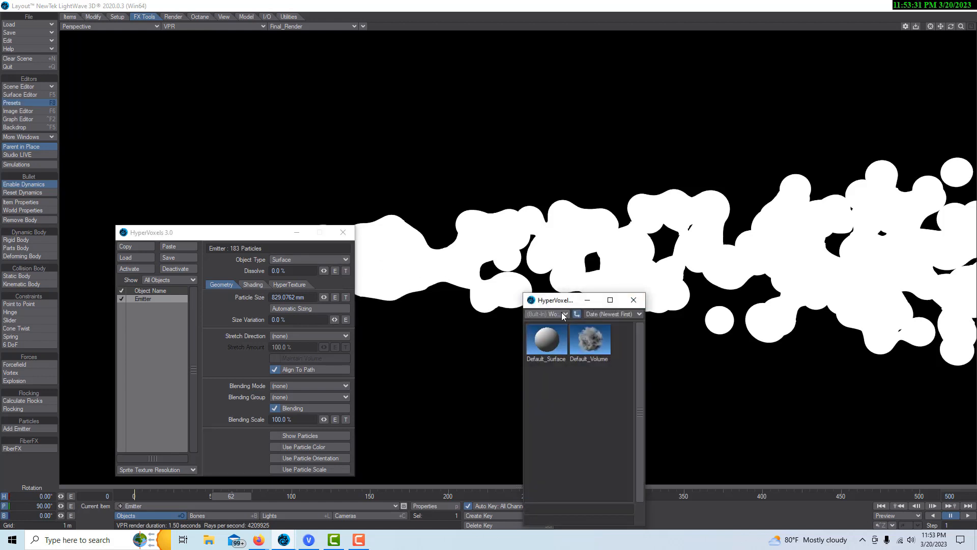
{"action": "left_click", "coordinate": [563, 315]}
{"action": "mouse_move", "coordinate": [564, 312]}
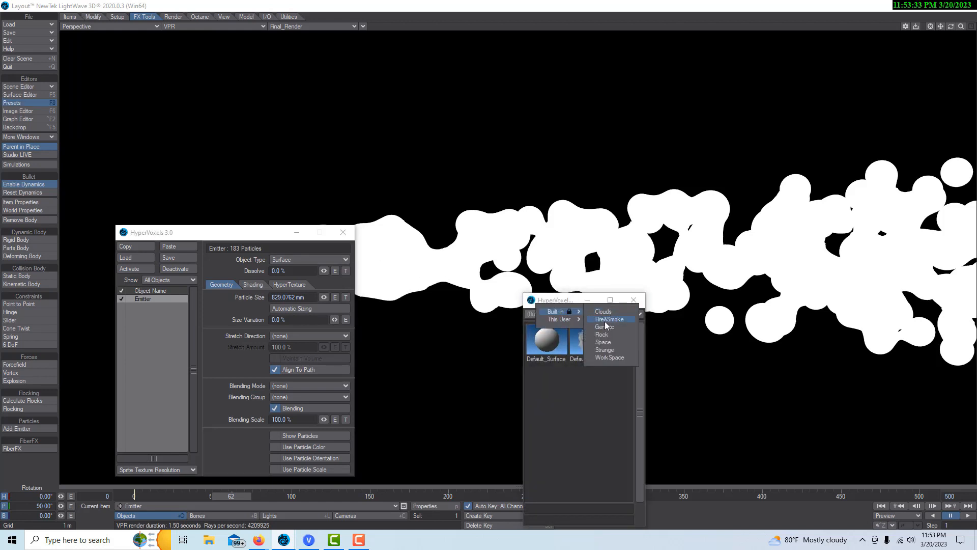
{"action": "left_click", "coordinate": [614, 319]}
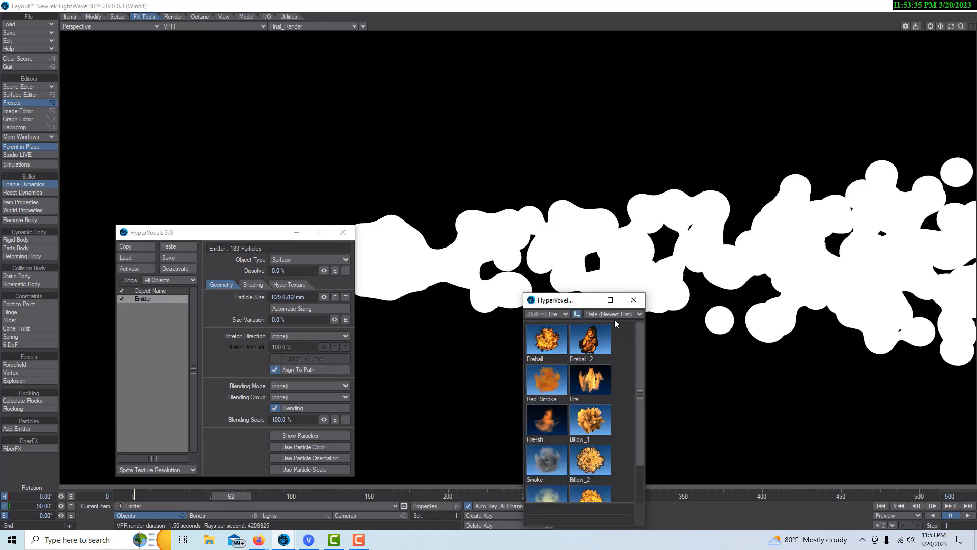
{"action": "double_click", "coordinate": [555, 347]}
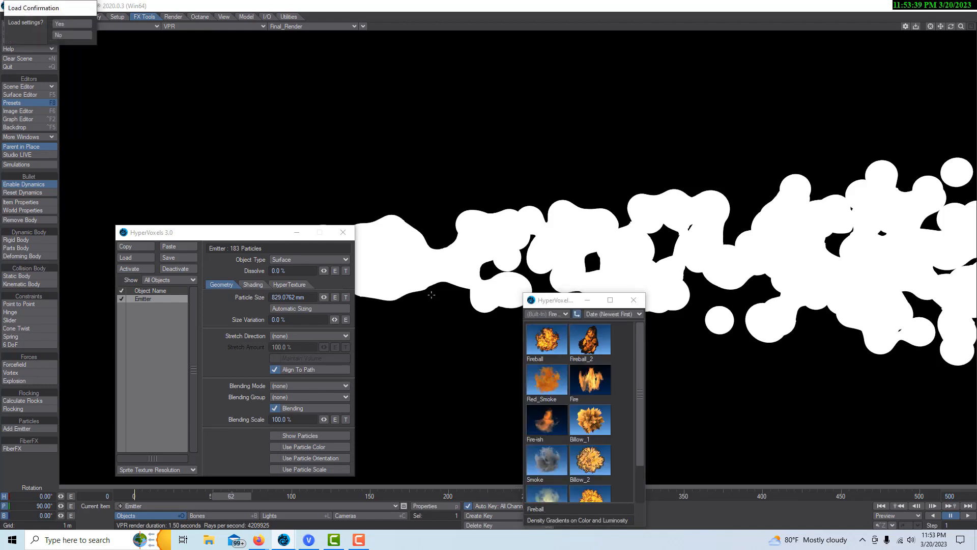
{"action": "left_click", "coordinate": [68, 23]}
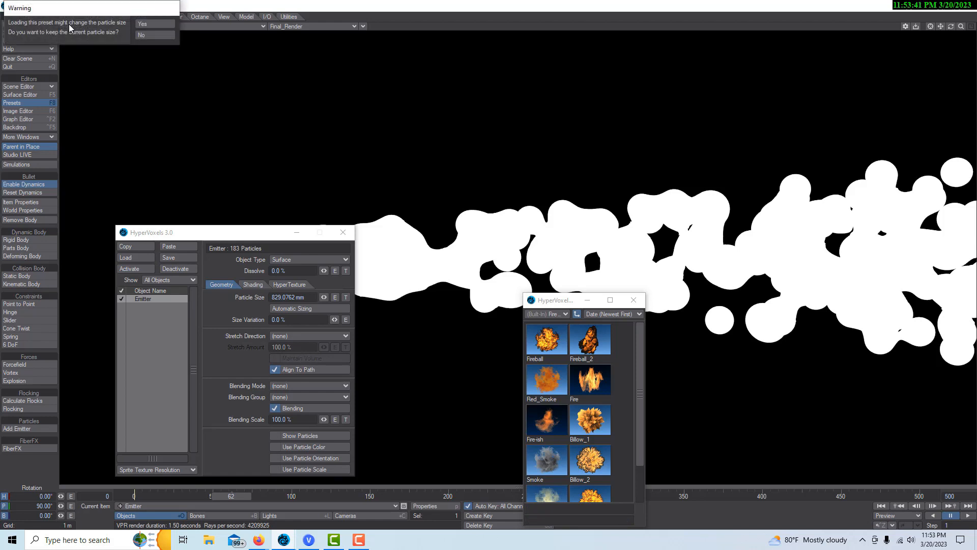
{"action": "left_click", "coordinate": [147, 26]}
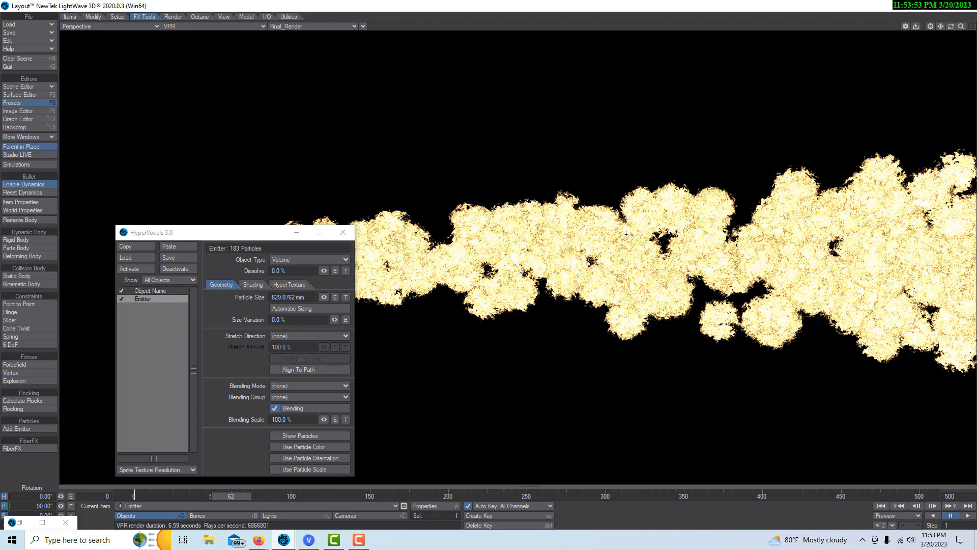
Load the Neon_Furball preset from the built-in Strange HyperVoxels library, keeping the current particle size
{"action": "key", "text": "F8"}
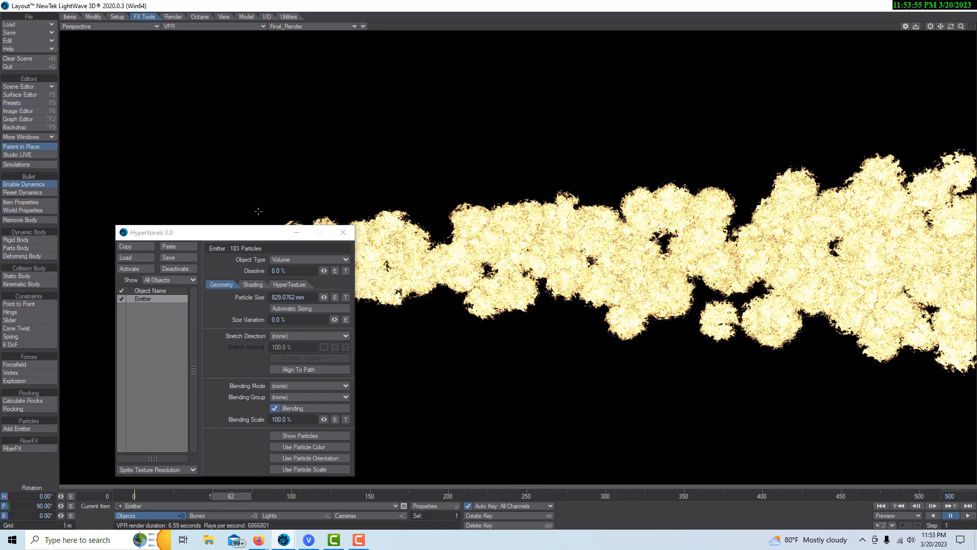
{"action": "key", "text": "F8"}
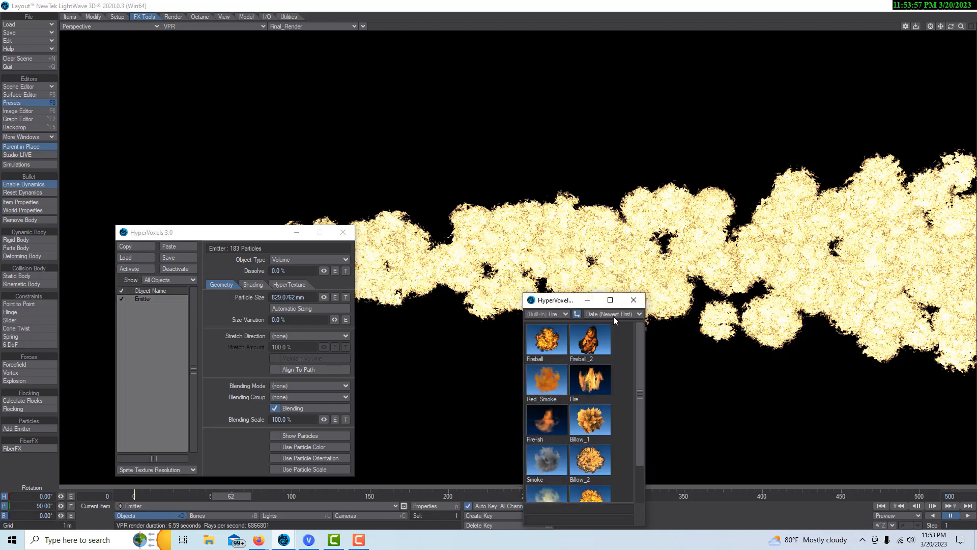
{"action": "left_click", "coordinate": [565, 314]}
{"action": "mouse_move", "coordinate": [564, 314]}
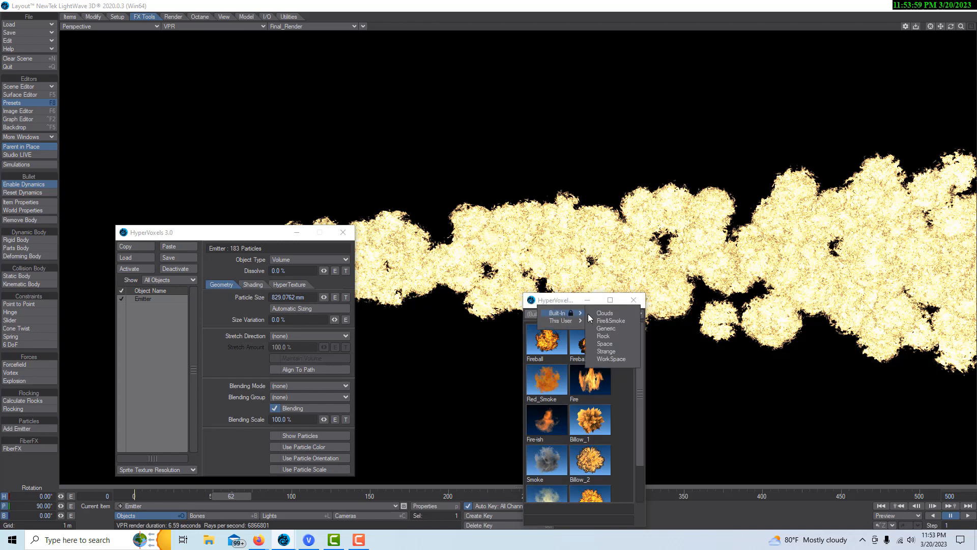
{"action": "left_click", "coordinate": [610, 351]}
{"action": "mouse_move", "coordinate": [550, 383]}
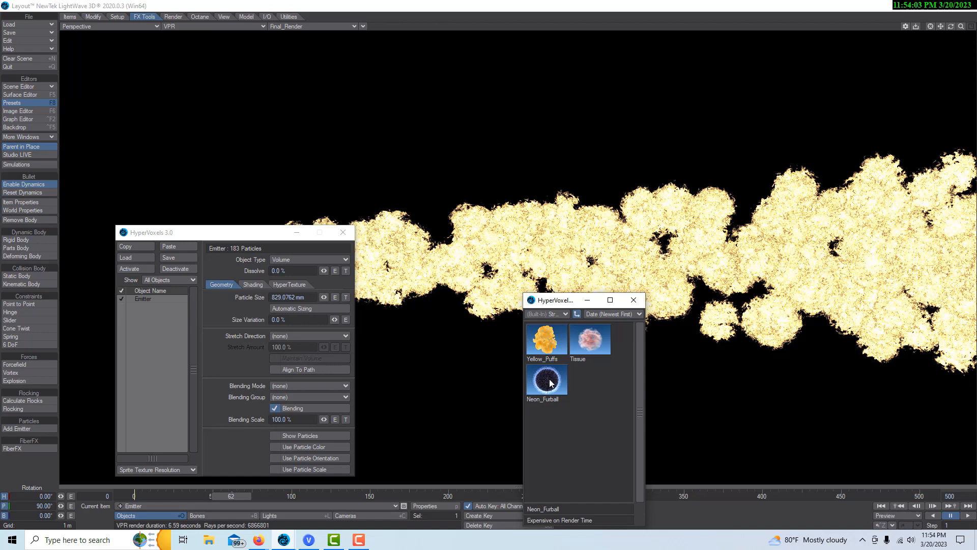
{"action": "double_click", "coordinate": [550, 383]}
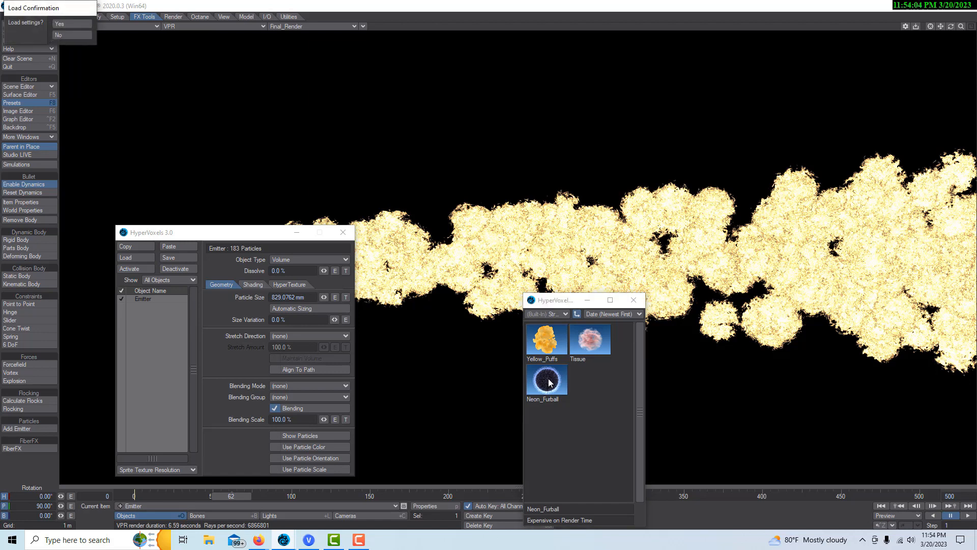
{"action": "left_click", "coordinate": [66, 24]}
{"action": "left_click", "coordinate": [159, 22]}
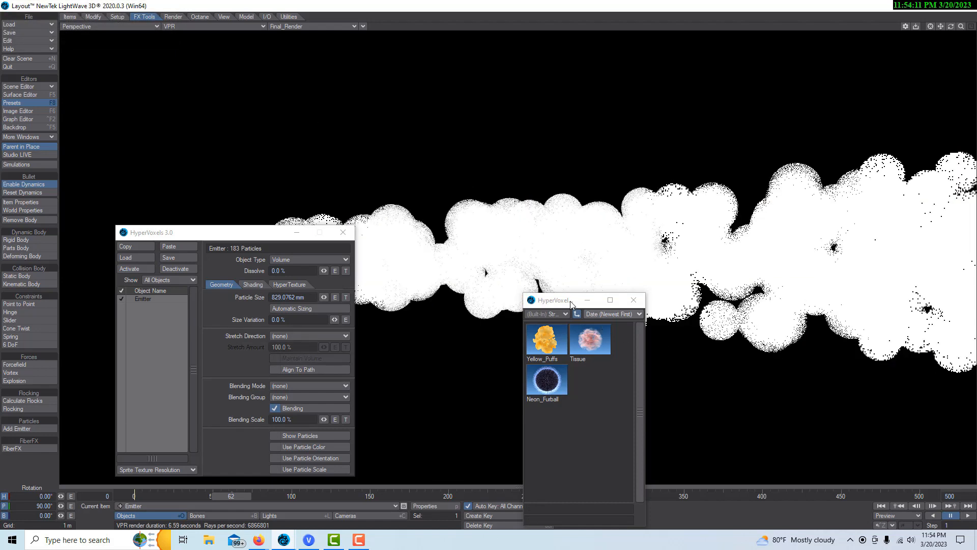
Try the Surface and Volume object types on the emitter's voxels, ending with Sprite
{"action": "left_click", "coordinate": [344, 260]}
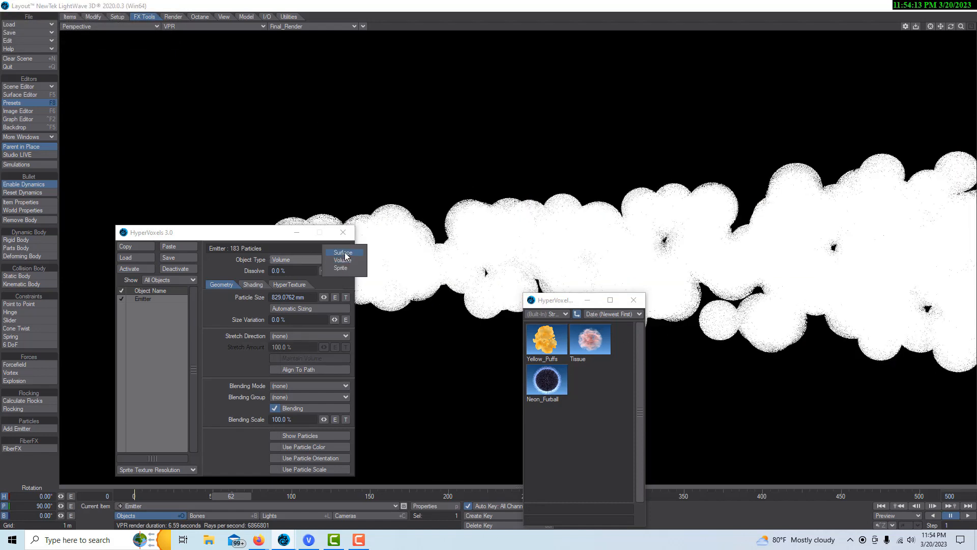
{"action": "left_click", "coordinate": [343, 252]}
{"action": "left_click", "coordinate": [344, 259]}
{"action": "left_click", "coordinate": [342, 260]}
{"action": "left_click", "coordinate": [345, 261]}
{"action": "left_click", "coordinate": [345, 268]}
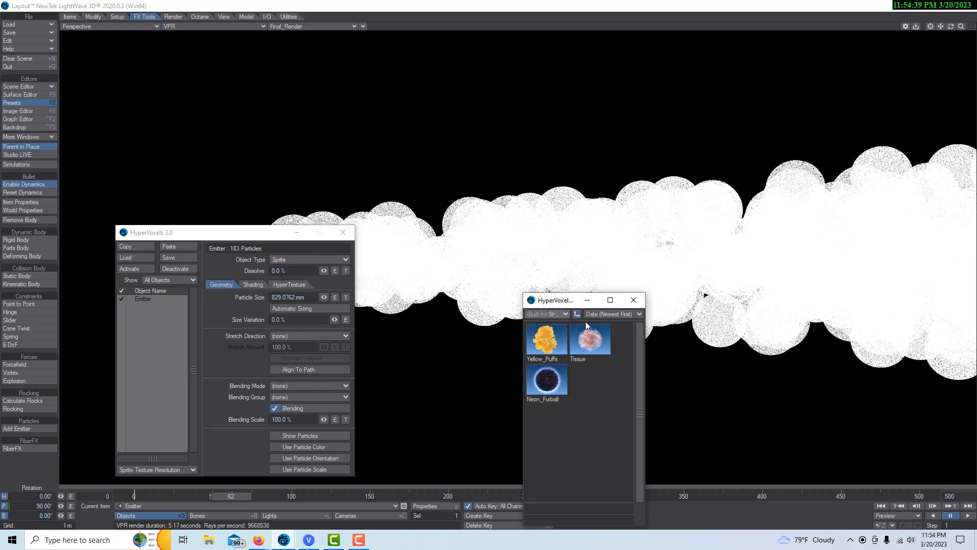
Reload the Fireball preset from the built-in Fire&Smoke library, keeping the current particle size
{"action": "left_click", "coordinate": [557, 311]}
{"action": "mouse_move", "coordinate": [557, 311]}
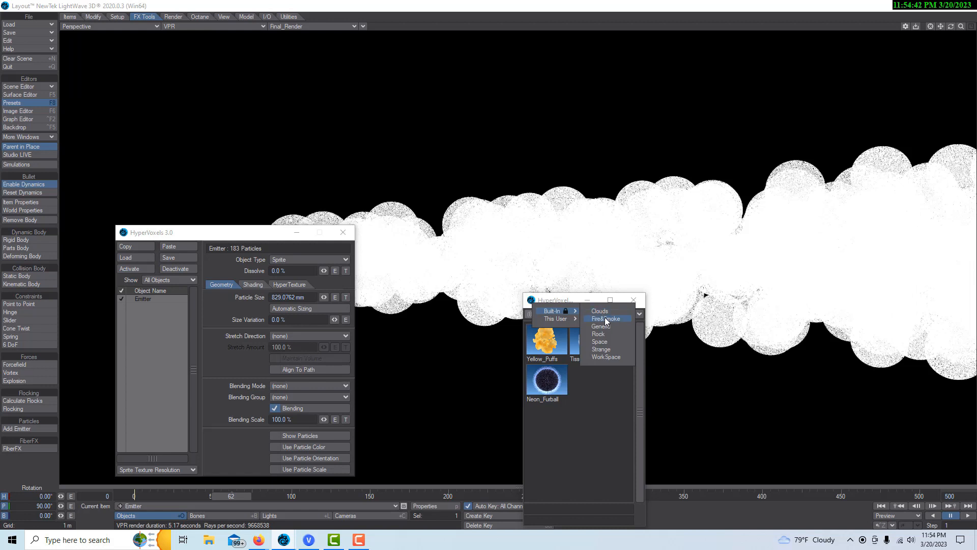
{"action": "left_click", "coordinate": [606, 319]}
{"action": "double_click", "coordinate": [554, 338]}
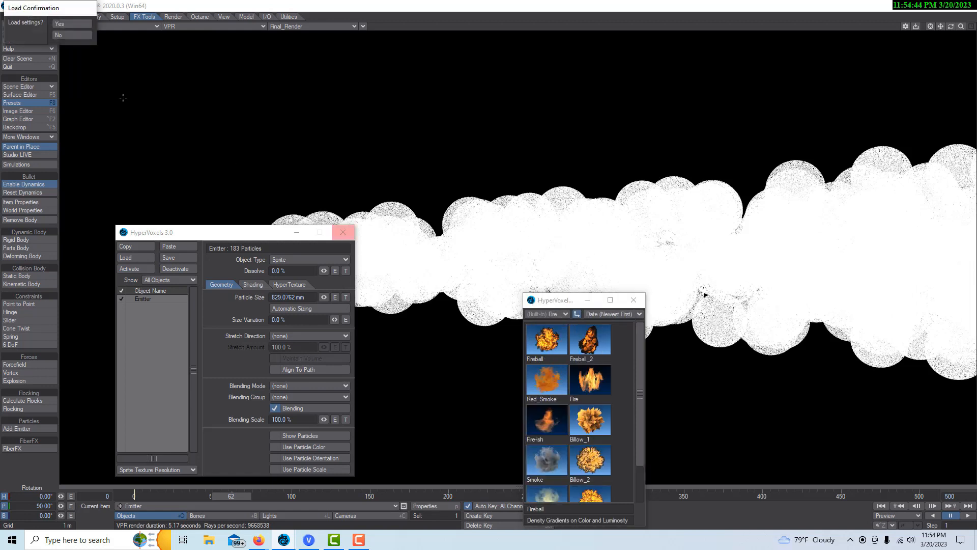
{"action": "left_click", "coordinate": [71, 24]}
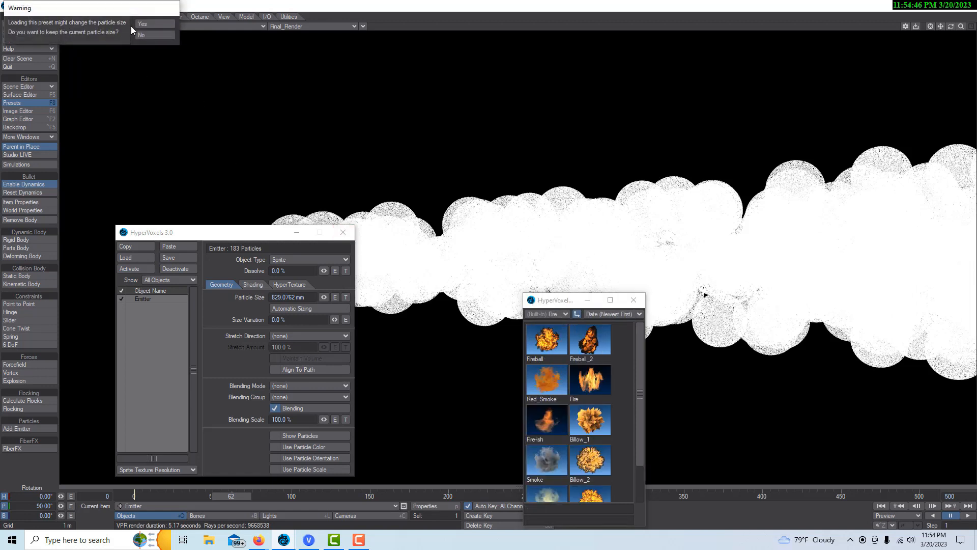
{"action": "left_click", "coordinate": [164, 24]}
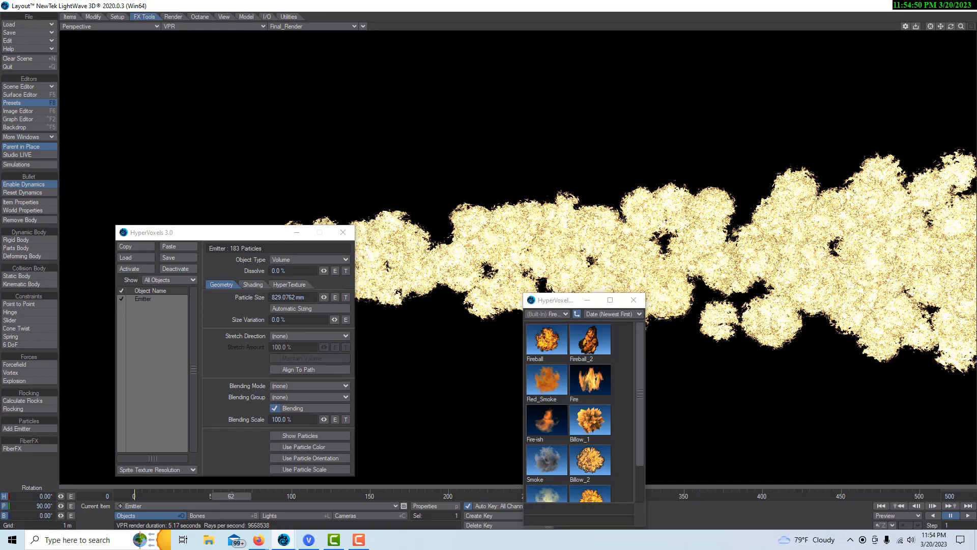
Play the animation to preview the fireball particle stream and stop it at about frame 191
{"action": "left_click", "coordinate": [968, 515]}
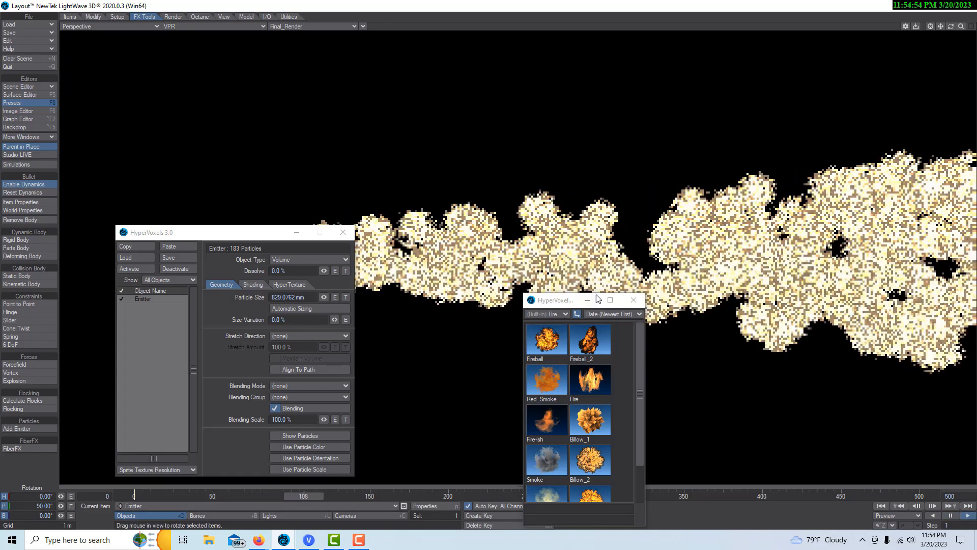
{"action": "left_click_drag", "start_coordinate": [559, 304], "coordinate": [526, 361]}
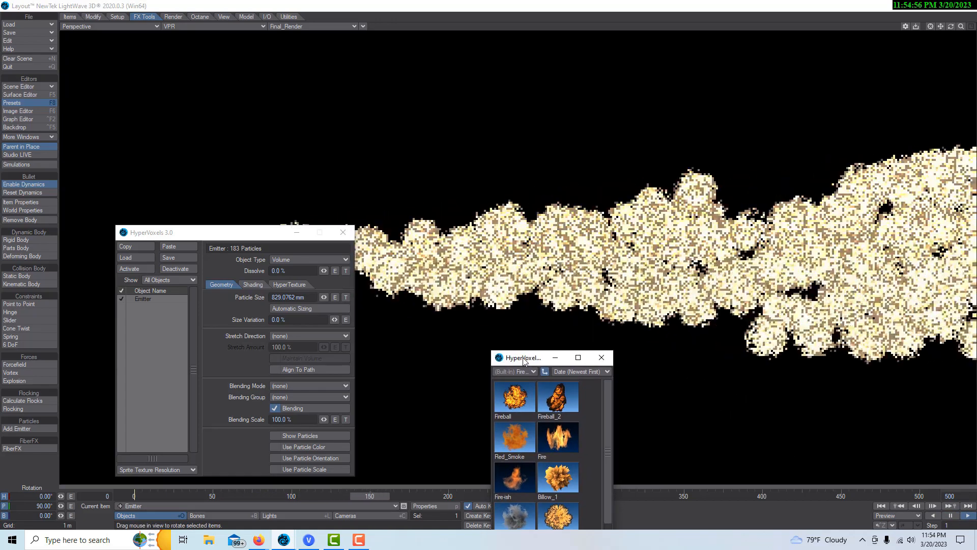
{"action": "left_click", "coordinate": [951, 516]}
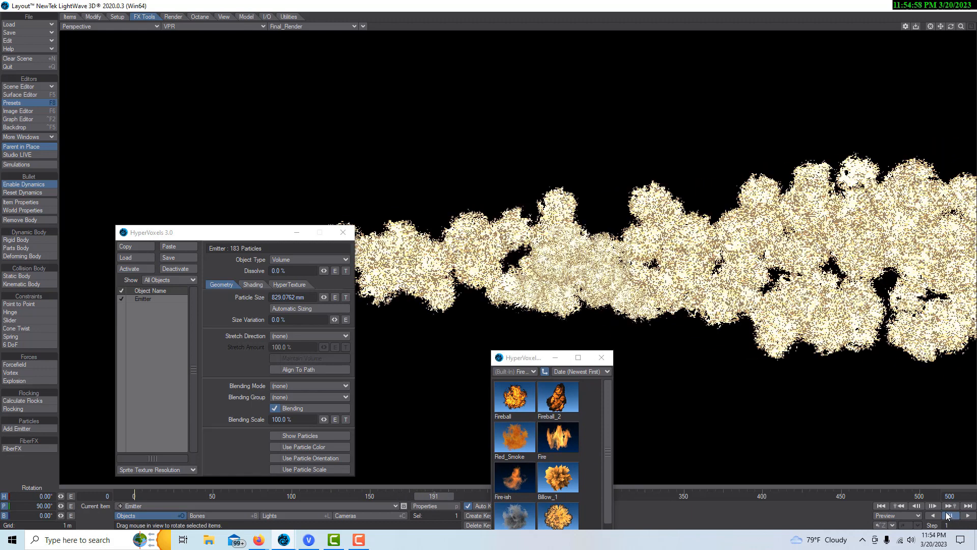
Change the emitter's HyperVoxels object type to Sprite and set its shading's number of slices to 7
{"action": "left_click", "coordinate": [346, 259]}
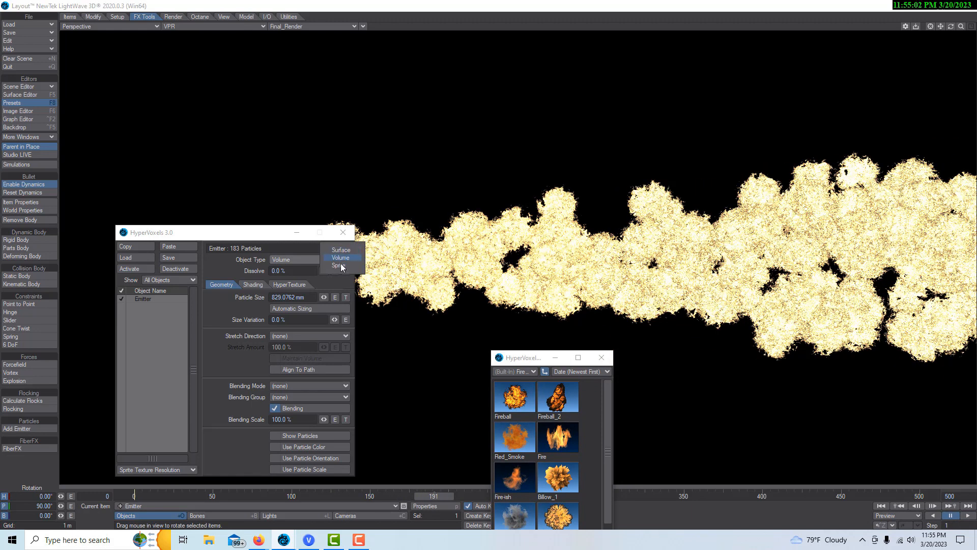
{"action": "left_click", "coordinate": [340, 265]}
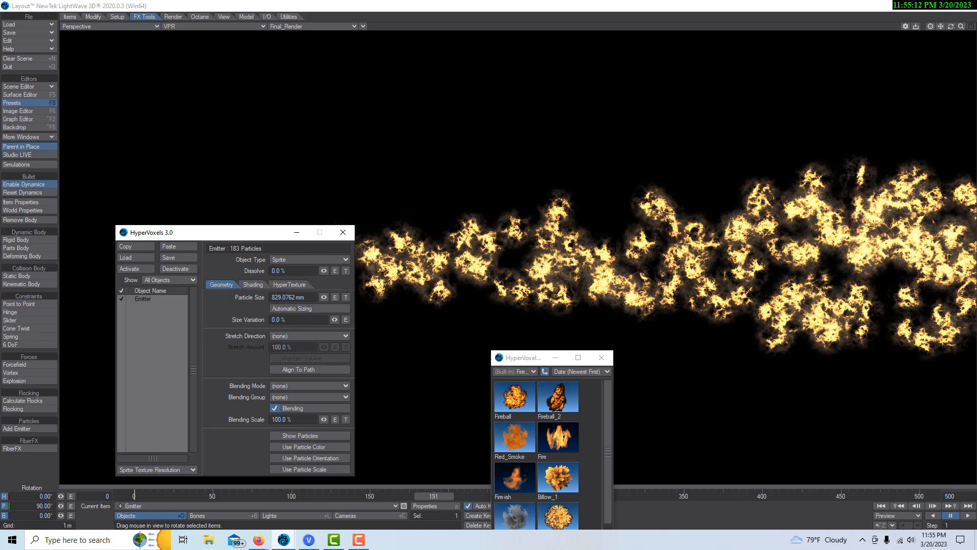
{"action": "left_click", "coordinate": [251, 285]}
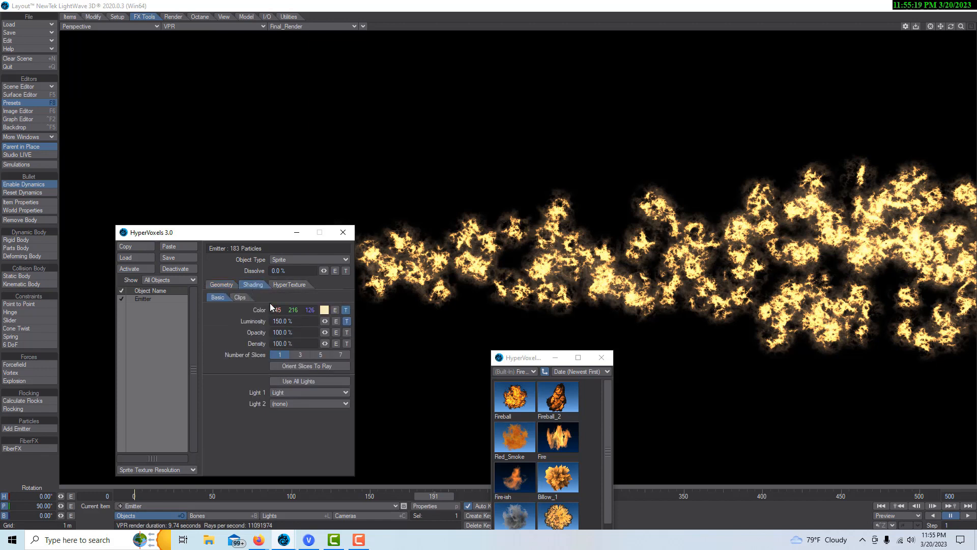
{"action": "left_click", "coordinate": [290, 284]}
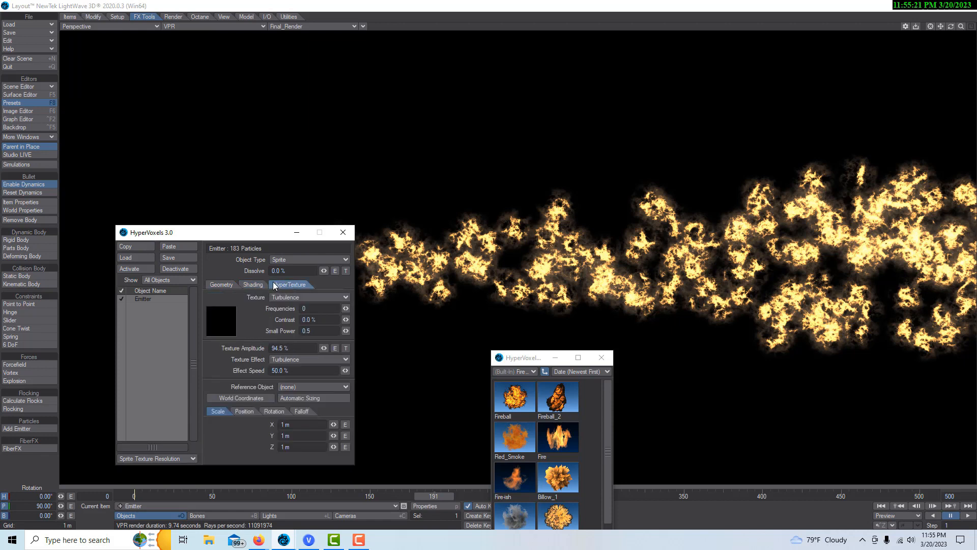
{"action": "left_click", "coordinate": [259, 284]}
{"action": "left_click", "coordinate": [279, 284]}
{"action": "left_click", "coordinate": [255, 283]}
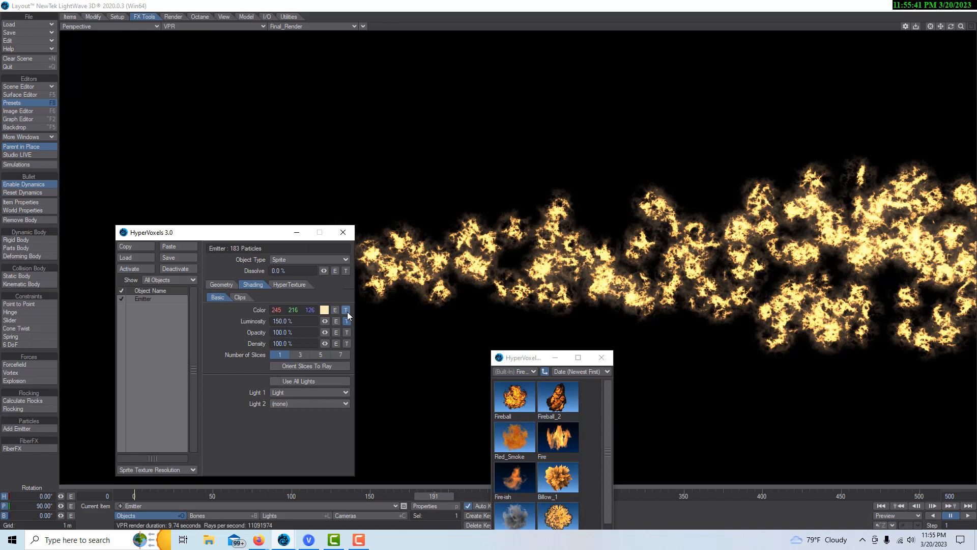
{"action": "left_click", "coordinate": [344, 355]}
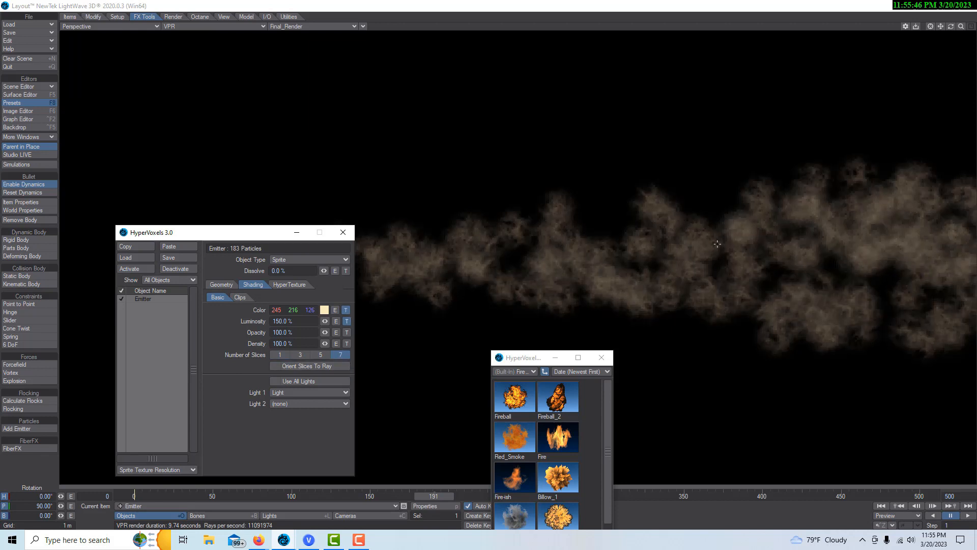
Compare 5, 3 and 1 shading slices for the emitter's sprites, ending with 3 slices
{"action": "left_click", "coordinate": [315, 356]}
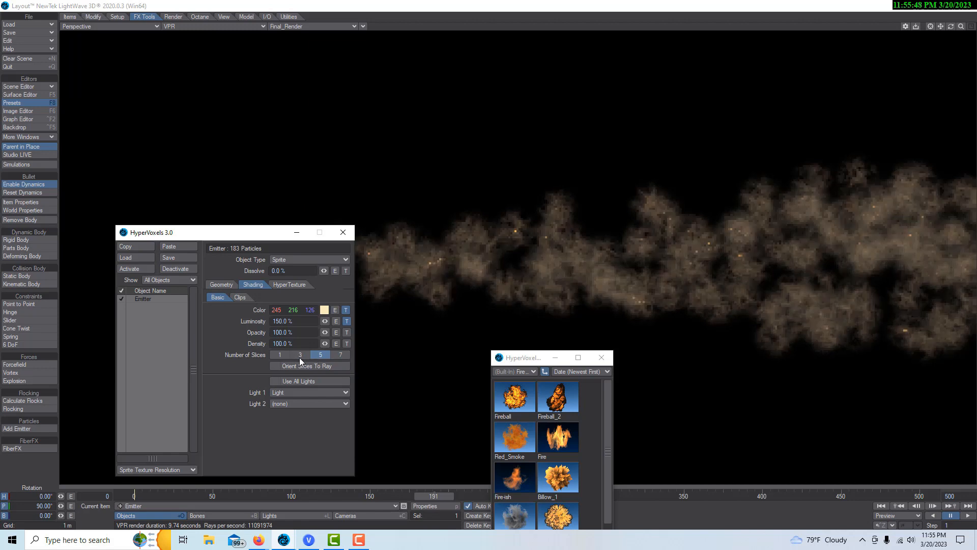
{"action": "left_click", "coordinate": [298, 356]}
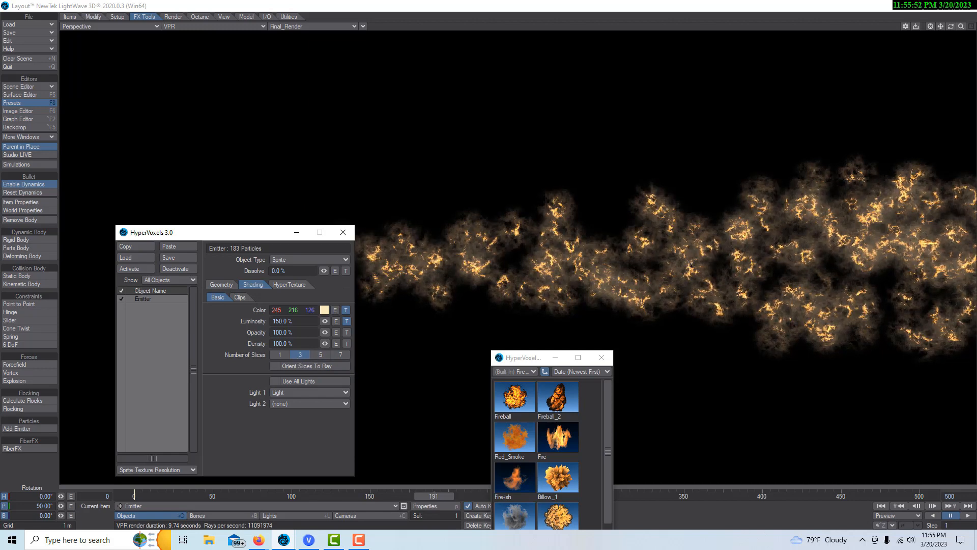
{"action": "left_click", "coordinate": [280, 355]}
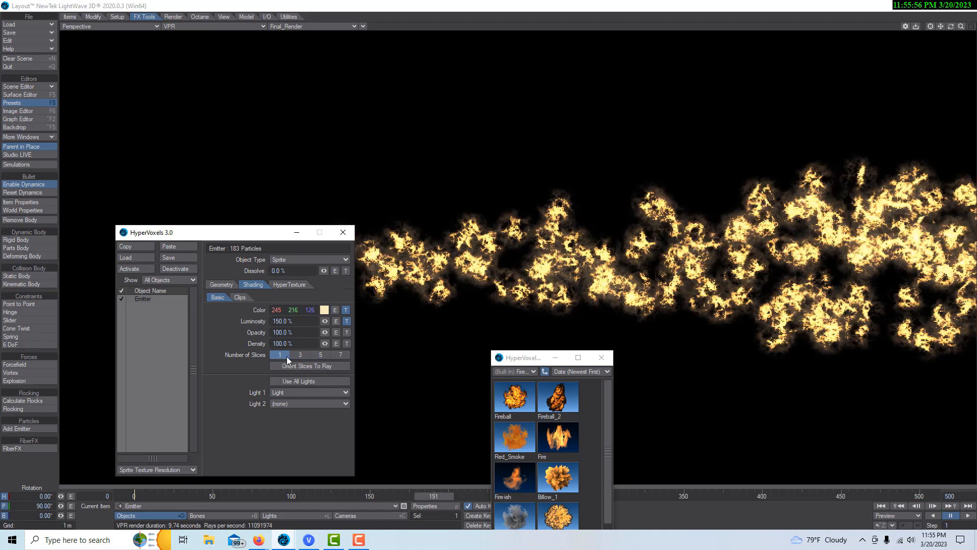
{"action": "left_click", "coordinate": [303, 356]}
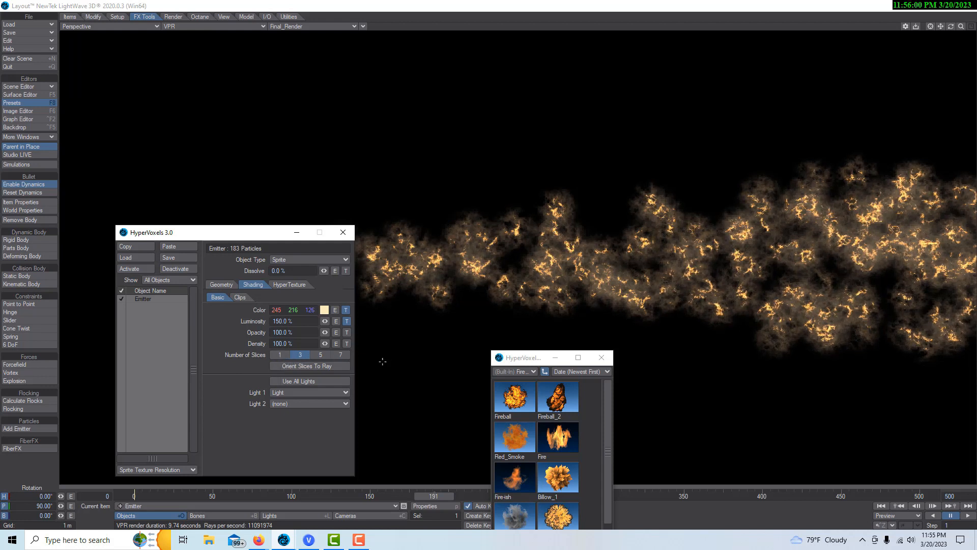
Open the emitter's color texture and set the gradient's input parameter to Relative Particle Age after trying X Distance to Particle
{"action": "left_click", "coordinate": [346, 310]}
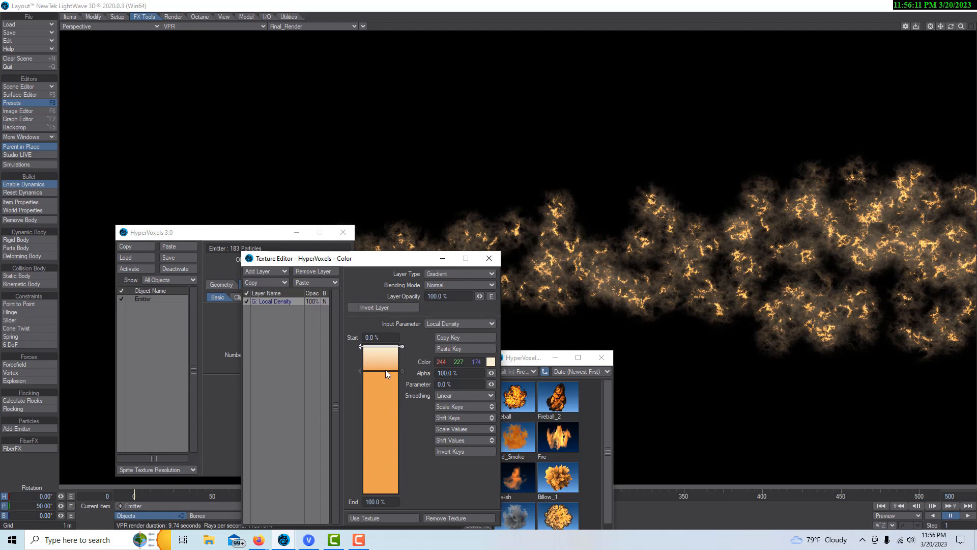
{"action": "left_click_drag", "start_coordinate": [400, 263], "coordinate": [290, 295]}
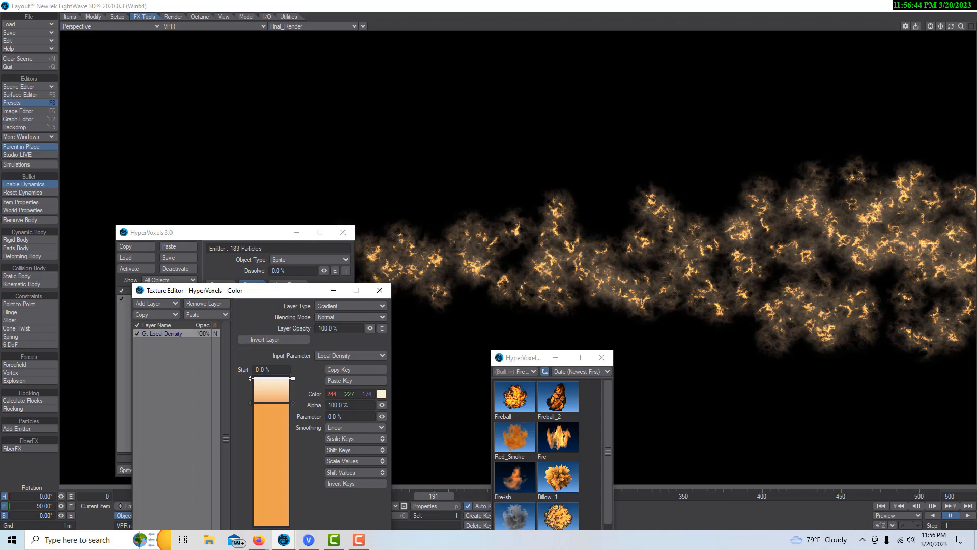
{"action": "left_click", "coordinate": [383, 357]}
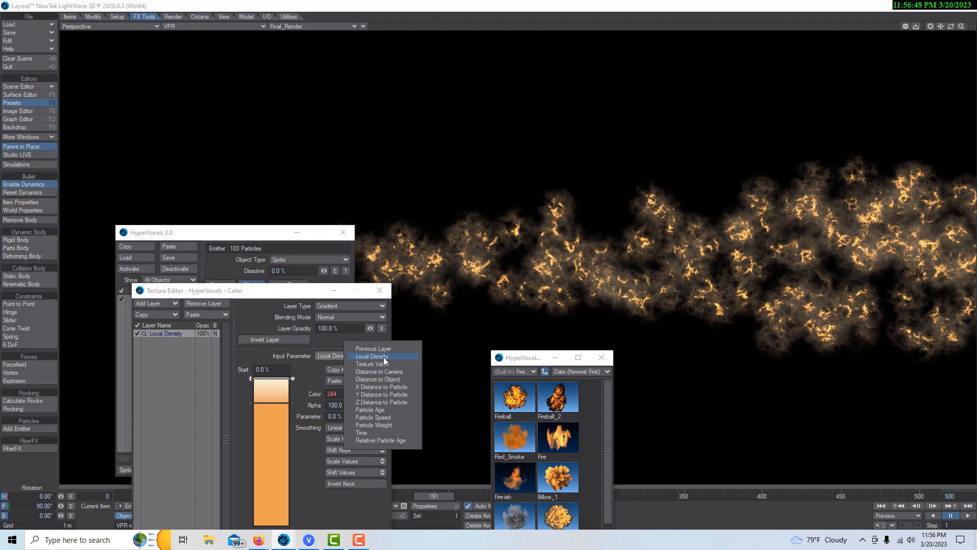
{"action": "left_click", "coordinate": [386, 388]}
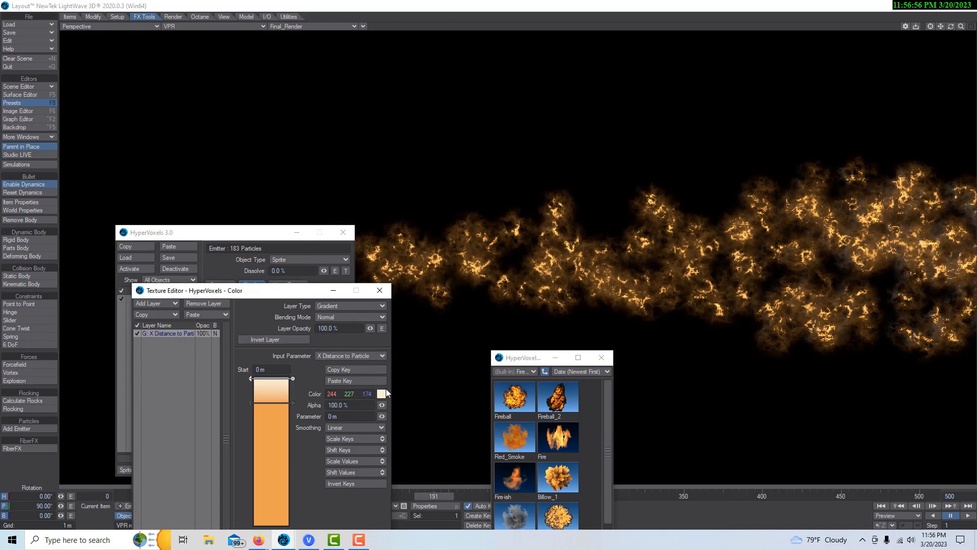
{"action": "left_click", "coordinate": [381, 358]}
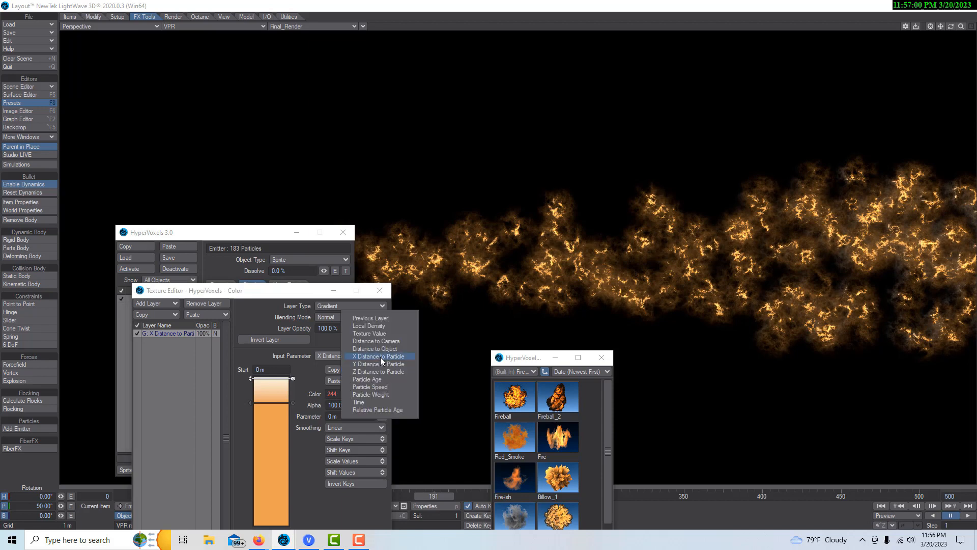
{"action": "left_click", "coordinate": [386, 409]}
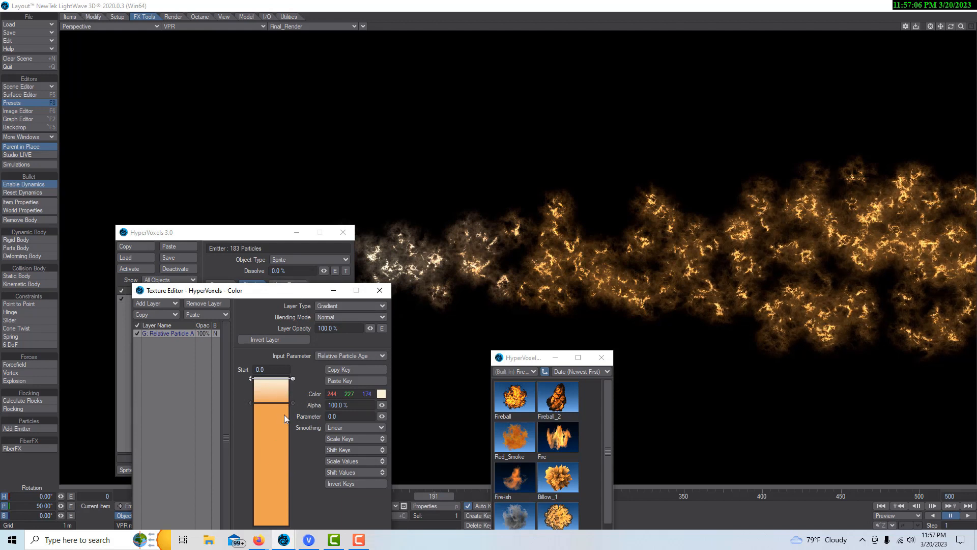
Move the orange key of the color gradient to about 0.21 and invert the gradient's keys
{"action": "left_click_drag", "start_coordinate": [268, 233], "coordinate": [187, 10]}
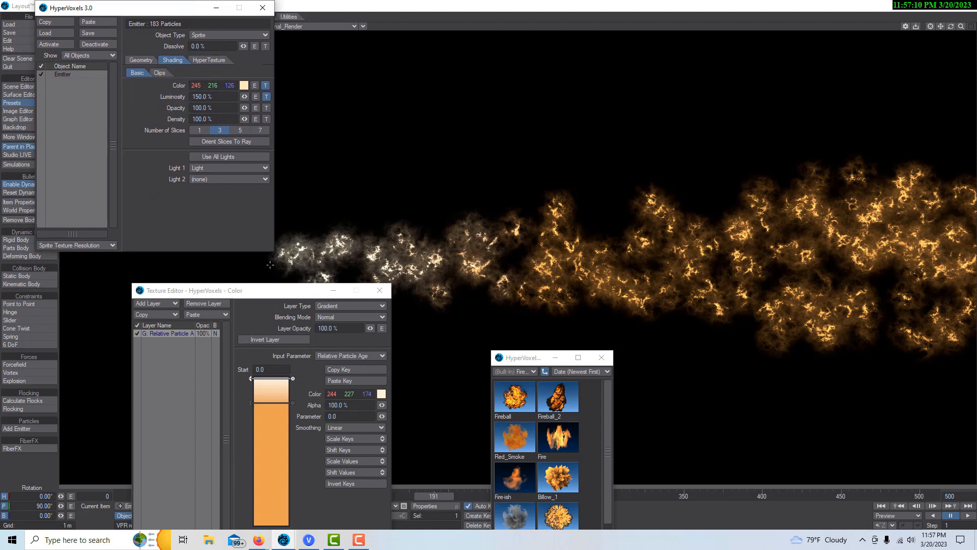
{"action": "left_click_drag", "start_coordinate": [284, 296], "coordinate": [191, 271]}
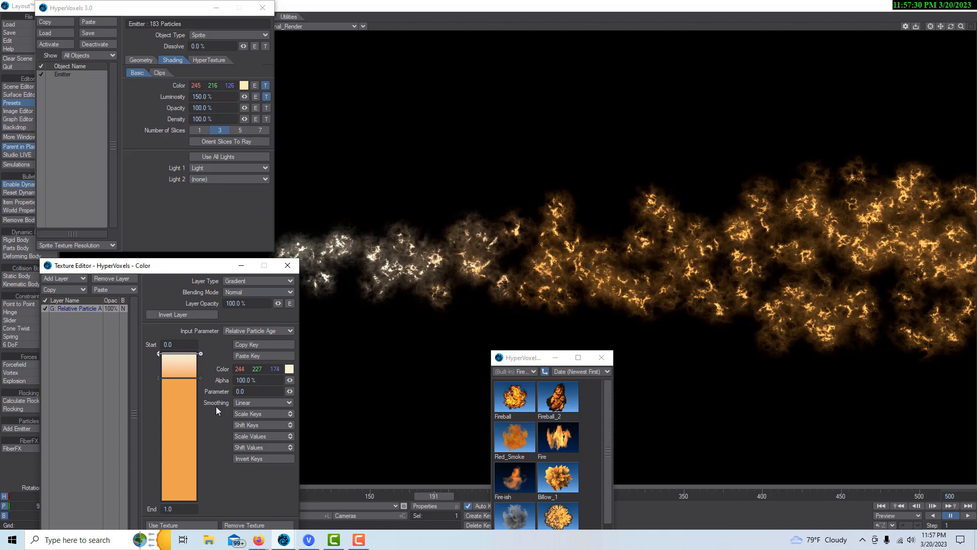
{"action": "left_click_drag", "start_coordinate": [180, 377], "coordinate": [179, 407]}
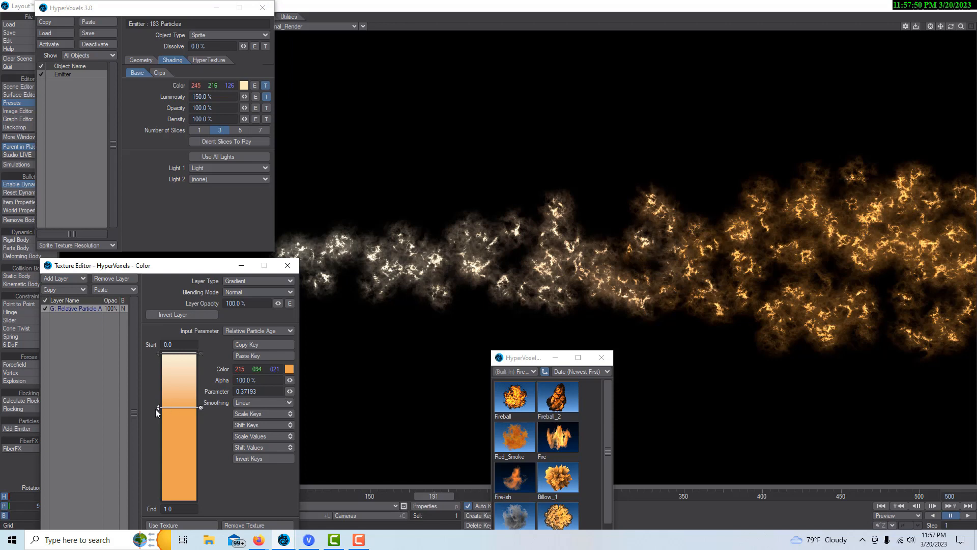
{"action": "mouse_move", "coordinate": [173, 407]}
{"action": "left_mouse_down"}
{"action": "mouse_move", "coordinate": [166, 442]}
{"action": "mouse_move", "coordinate": [170, 384]}
{"action": "left_mouse_up"}
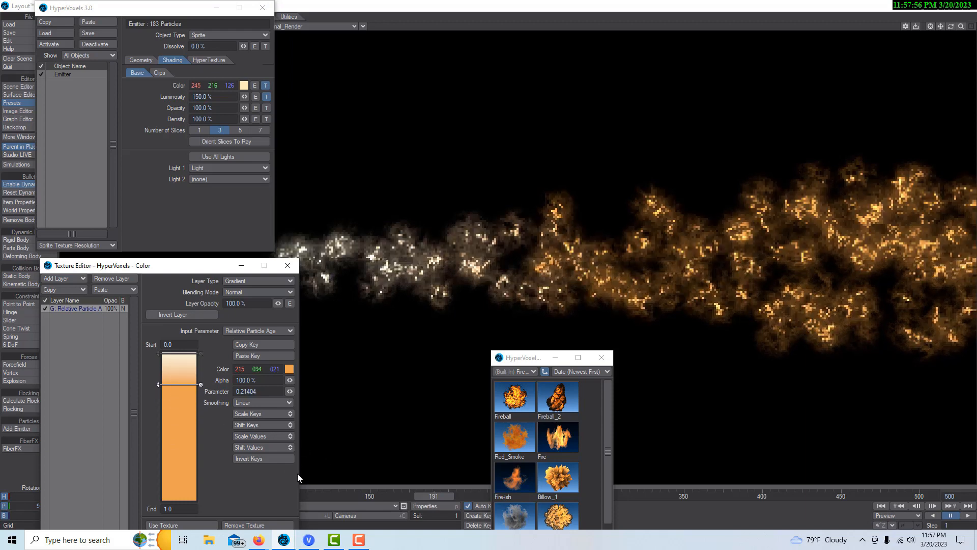
{"action": "left_click", "coordinate": [263, 459]}
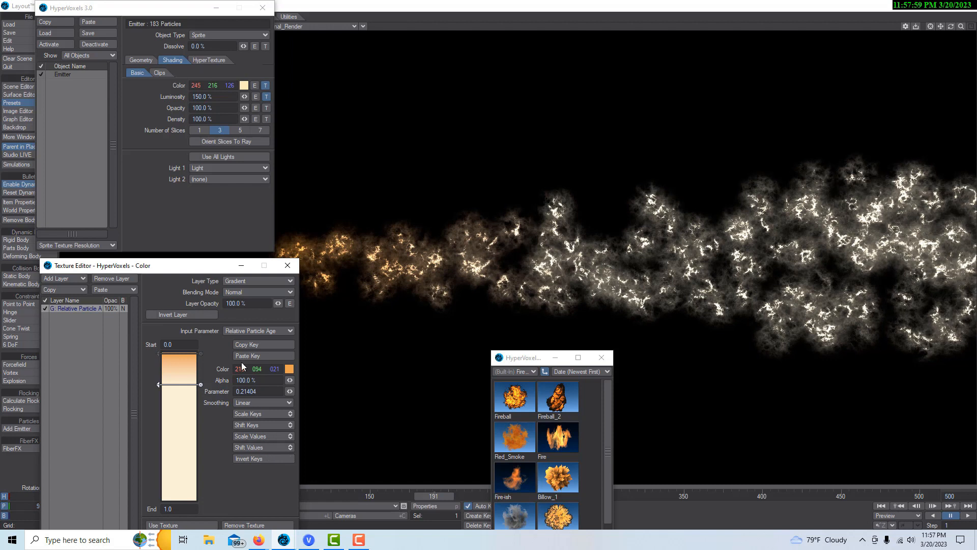
Set the cream gradient key's alpha to 0% and move the key to about 0.68
{"action": "left_click_drag", "start_coordinate": [189, 269], "coordinate": [221, 309]}
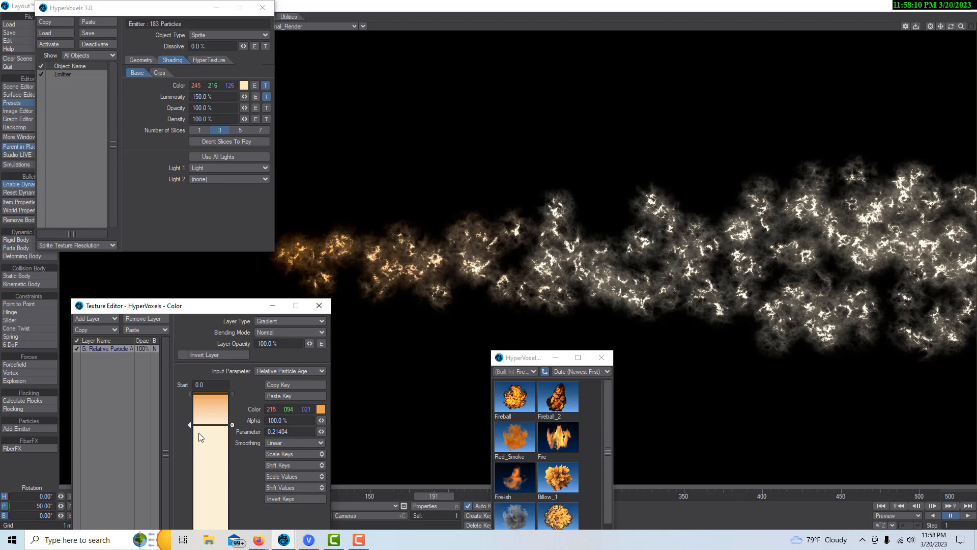
{"action": "mouse_move", "coordinate": [214, 429]}
{"action": "left_mouse_down"}
{"action": "mouse_move", "coordinate": [215, 472]}
{"action": "mouse_move", "coordinate": [216, 446]}
{"action": "left_mouse_up"}
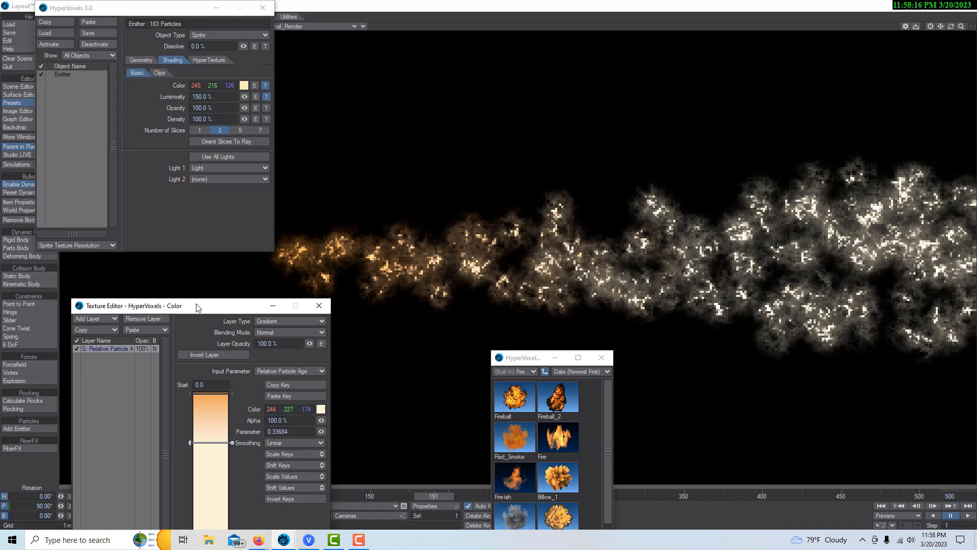
{"action": "left_click_drag", "start_coordinate": [198, 307], "coordinate": [170, 206]}
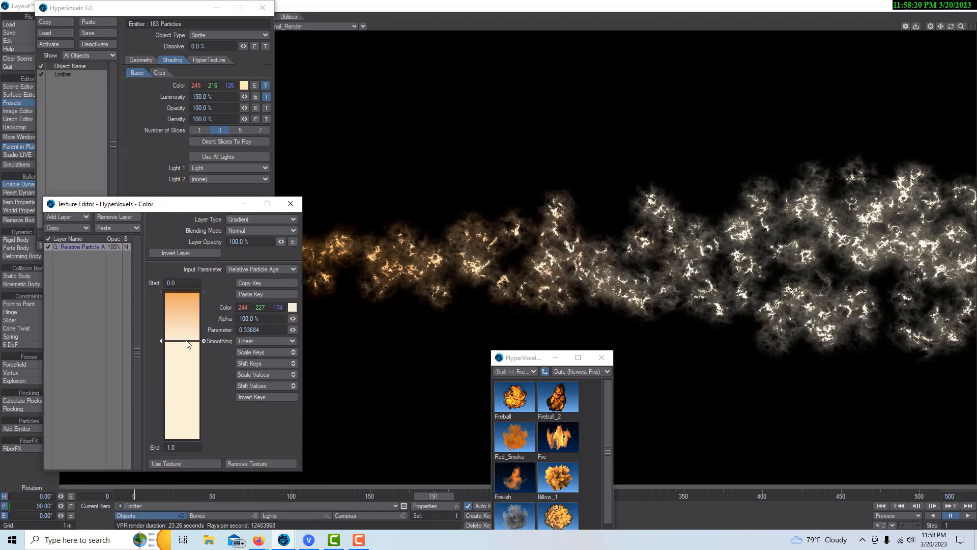
{"action": "left_click_drag", "start_coordinate": [292, 318], "coordinate": [255, 318]}
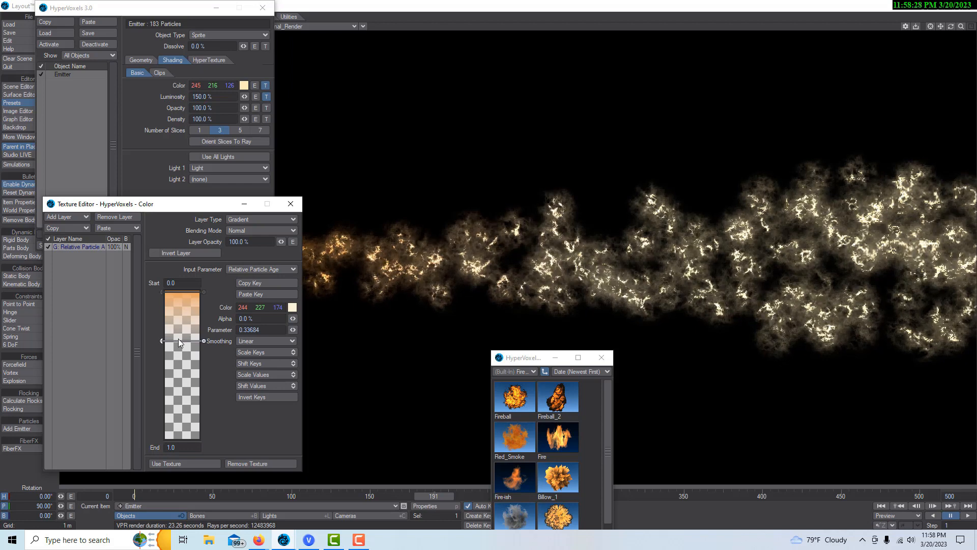
{"action": "left_click_drag", "start_coordinate": [178, 340], "coordinate": [182, 390]}
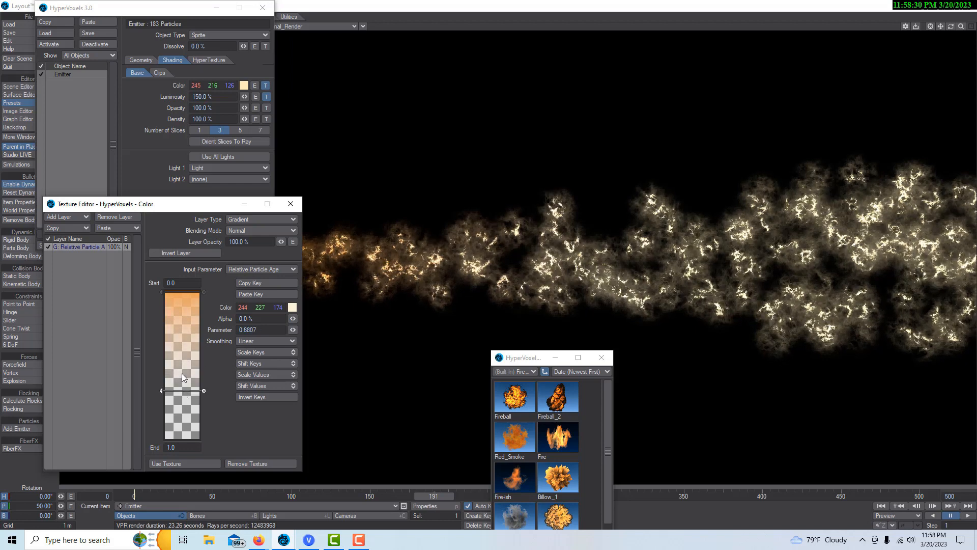
Space the gradient keys, placing the orange one at about 0.20 and the transparent cream one at about 0.89
{"action": "left_click", "coordinate": [188, 292]}
{"action": "left_click_drag", "start_coordinate": [188, 291], "coordinate": [181, 335]}
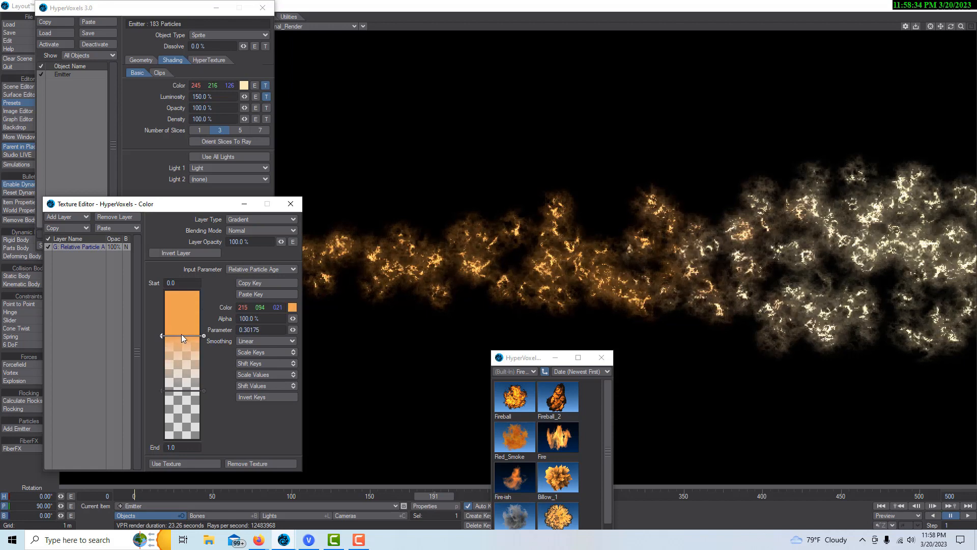
{"action": "left_click_drag", "start_coordinate": [182, 337], "coordinate": [185, 304]}
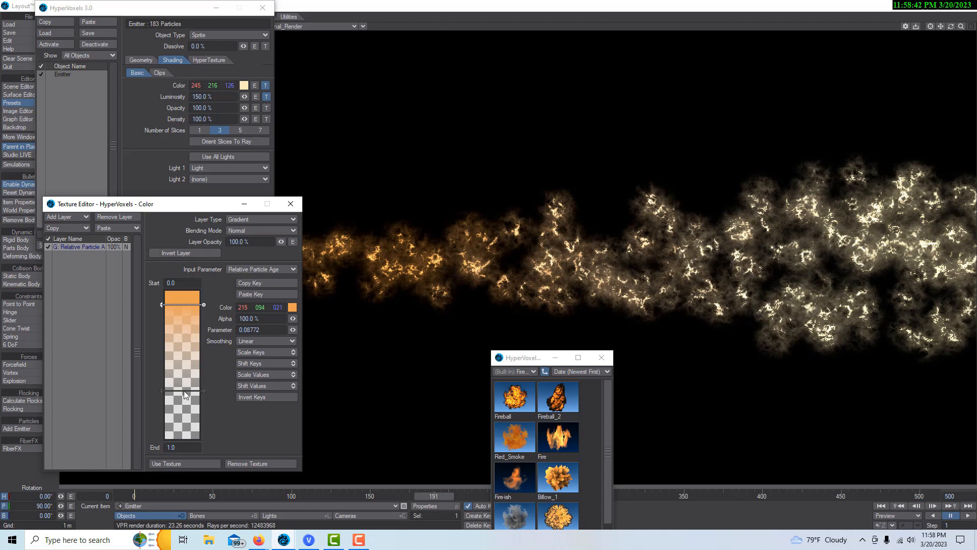
{"action": "left_click_drag", "start_coordinate": [184, 389], "coordinate": [185, 422]}
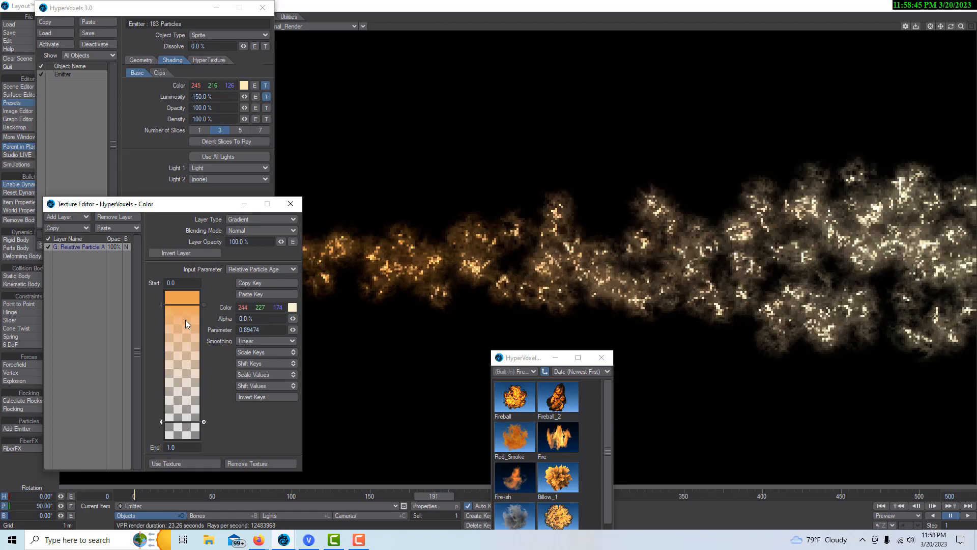
{"action": "left_click_drag", "start_coordinate": [186, 303], "coordinate": [185, 320]}
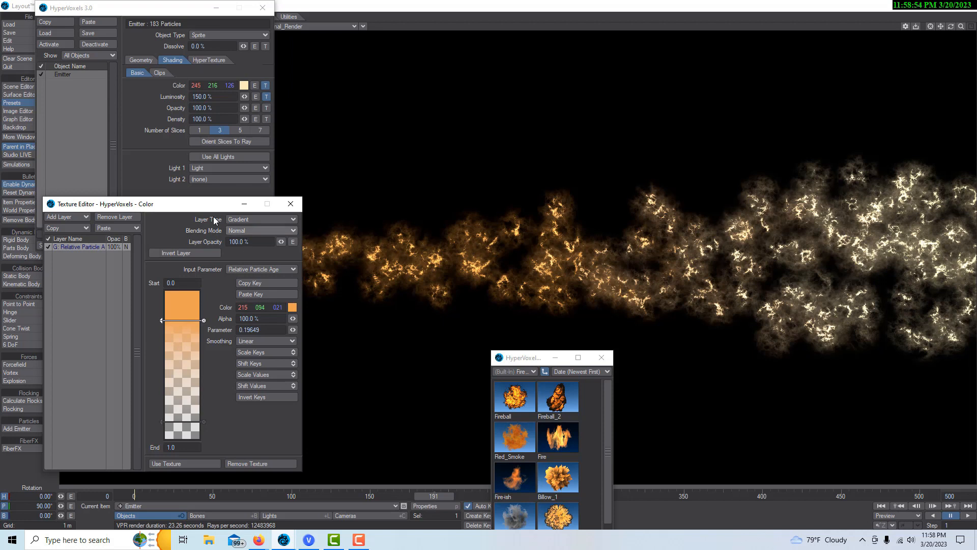
Try X Distance to Particle as the color gradient's input parameter and switch back to Relative Particle Age
{"action": "mouse_move", "coordinate": [206, 206]}
{"action": "left_mouse_down"}
{"action": "mouse_move", "coordinate": [126, 276]}
{"action": "mouse_move", "coordinate": [166, 276]}
{"action": "mouse_move", "coordinate": [216, 239]}
{"action": "mouse_move", "coordinate": [223, 208]}
{"action": "left_mouse_up"}
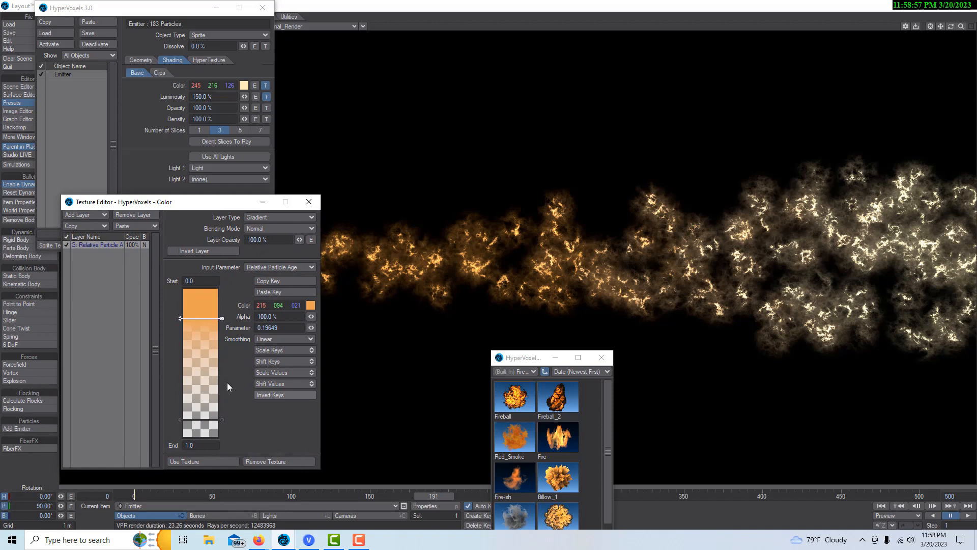
{"action": "left_click", "coordinate": [303, 267]}
{"action": "left_click", "coordinate": [321, 214]}
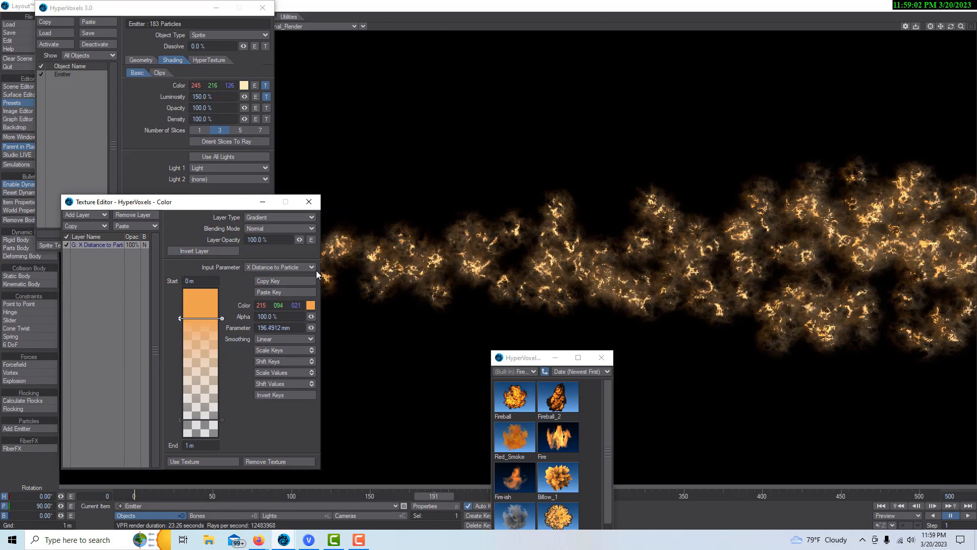
{"action": "left_click", "coordinate": [312, 268]}
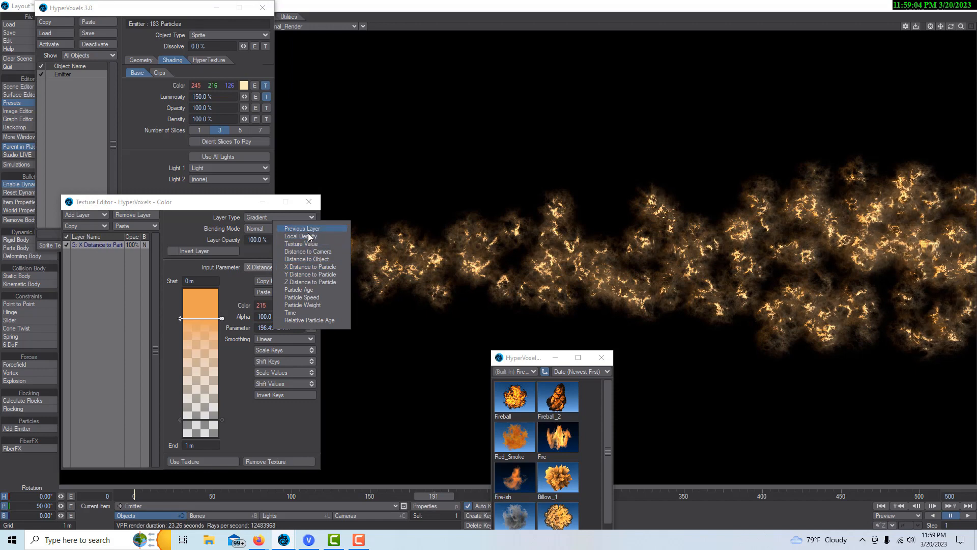
{"action": "left_click", "coordinate": [309, 320]}
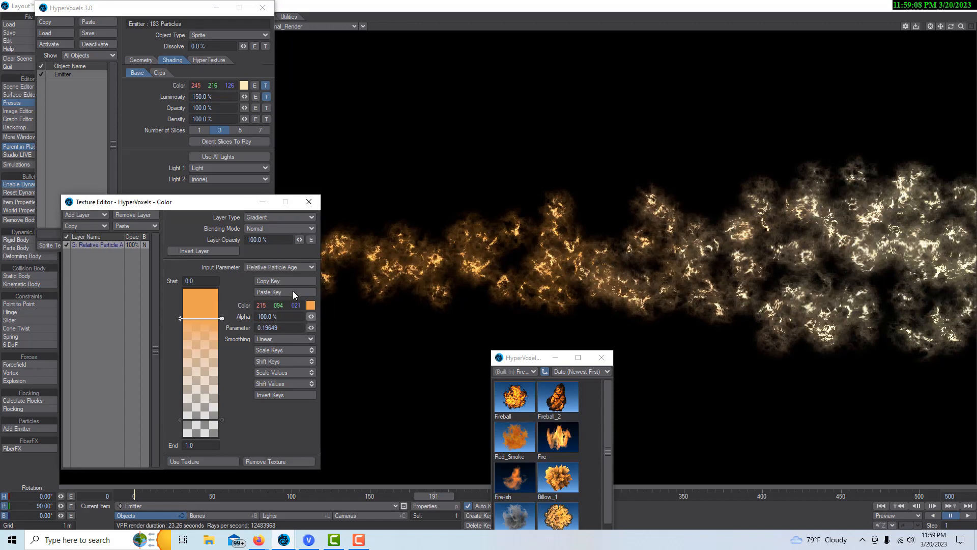
Move the orange gradient key to about 0.24 and recolor it to a deeper orange, RGB 177, 33, 0
{"action": "left_click_drag", "start_coordinate": [228, 203], "coordinate": [227, 98]}
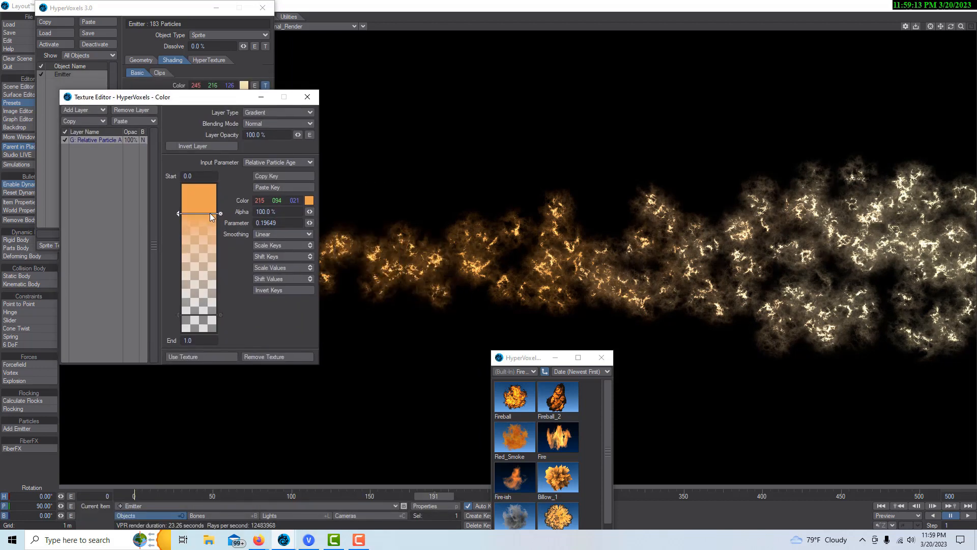
{"action": "mouse_move", "coordinate": [210, 214]}
{"action": "left_mouse_down"}
{"action": "mouse_move", "coordinate": [206, 199]}
{"action": "mouse_move", "coordinate": [207, 237]}
{"action": "mouse_move", "coordinate": [208, 222]}
{"action": "left_mouse_up"}
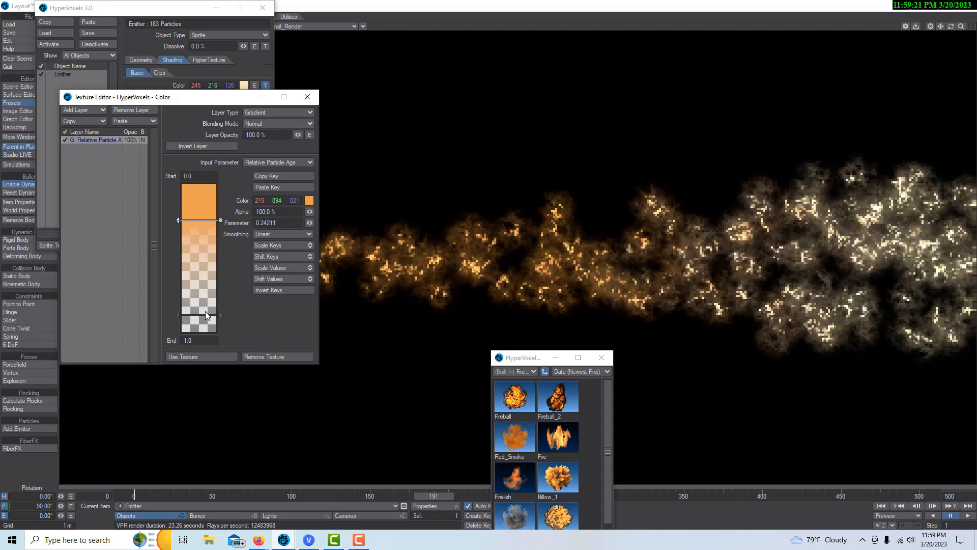
{"action": "left_click", "coordinate": [309, 200]}
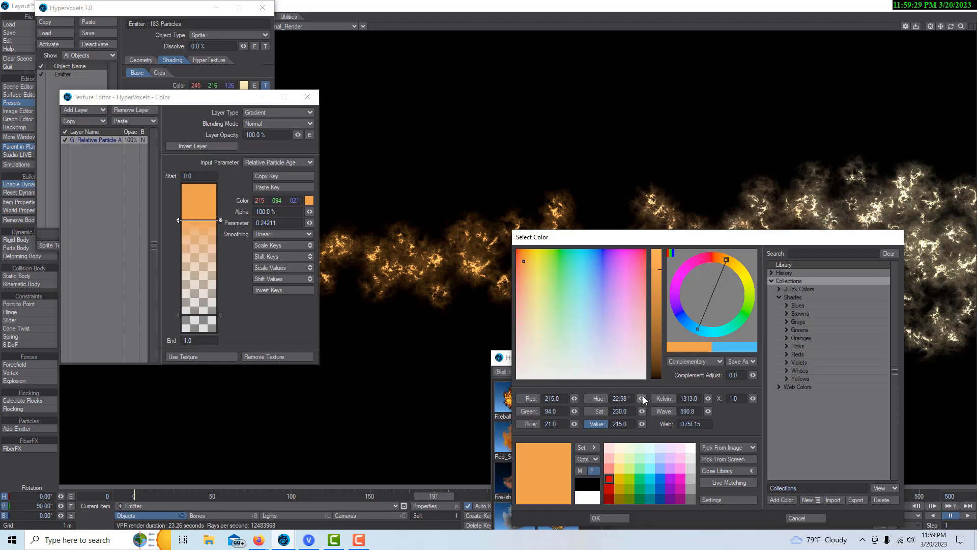
{"action": "mouse_move", "coordinate": [641, 402]}
{"action": "left_mouse_down"}
{"action": "mouse_move", "coordinate": [618, 402]}
{"action": "mouse_move", "coordinate": [656, 410]}
{"action": "left_mouse_up"}
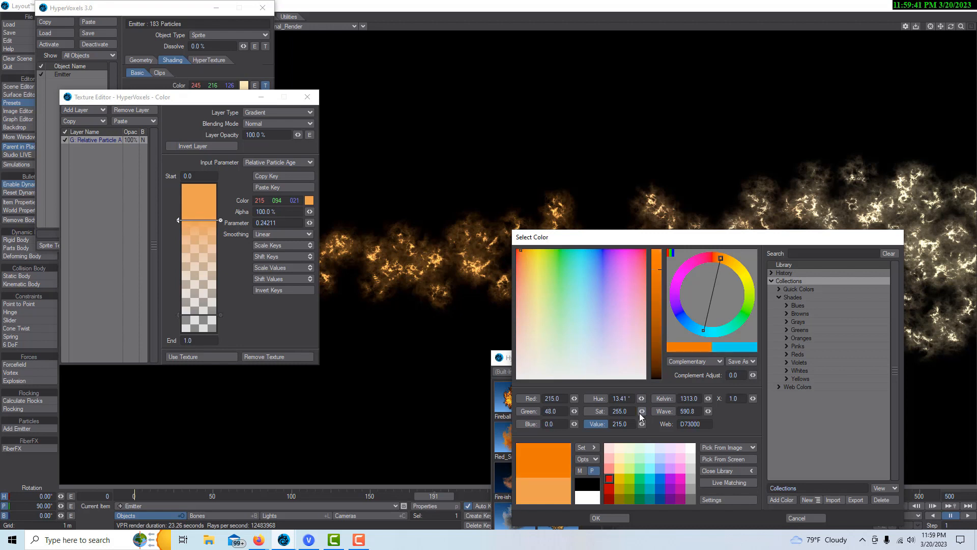
{"action": "mouse_move", "coordinate": [642, 424]}
{"action": "left_mouse_down"}
{"action": "mouse_move", "coordinate": [662, 424]}
{"action": "mouse_move", "coordinate": [590, 424]}
{"action": "mouse_move", "coordinate": [622, 423]}
{"action": "mouse_move", "coordinate": [626, 399]}
{"action": "left_mouse_up"}
{"action": "left_click", "coordinate": [624, 517]}
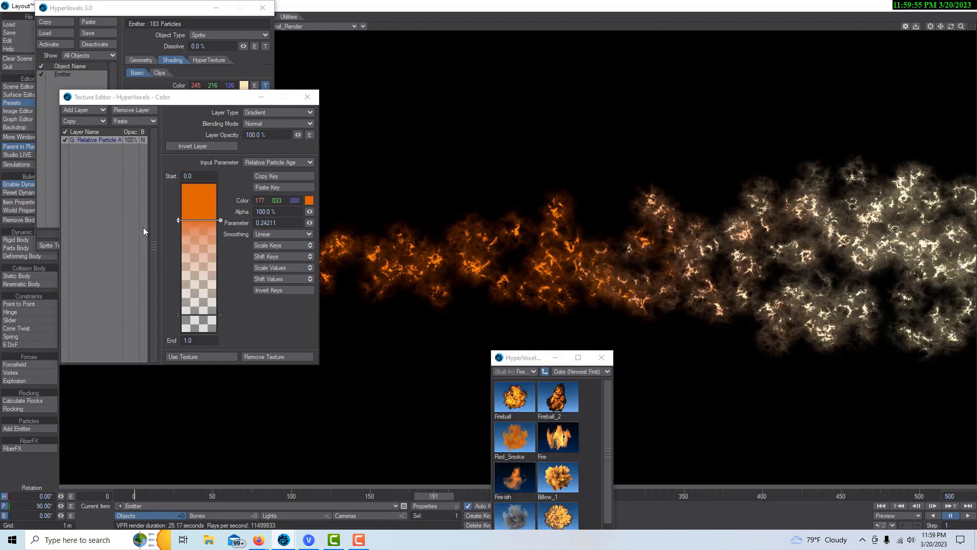
Move the orange gradient key to about 0.08 and brighten its color to RGB 255, 47, 0
{"action": "left_click_drag", "start_coordinate": [205, 219], "coordinate": [201, 198]}
{"action": "left_click", "coordinate": [308, 201]}
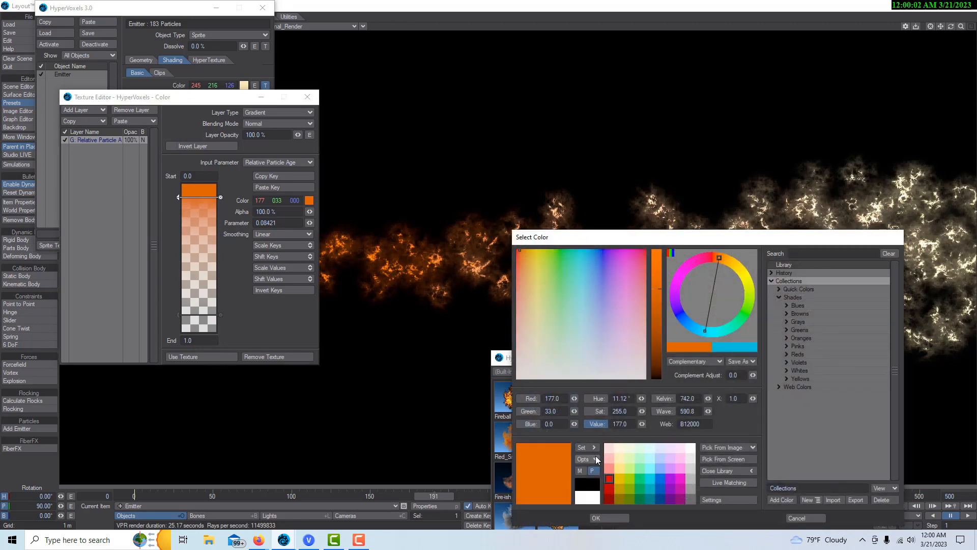
{"action": "left_click_drag", "start_coordinate": [642, 424], "coordinate": [661, 424]}
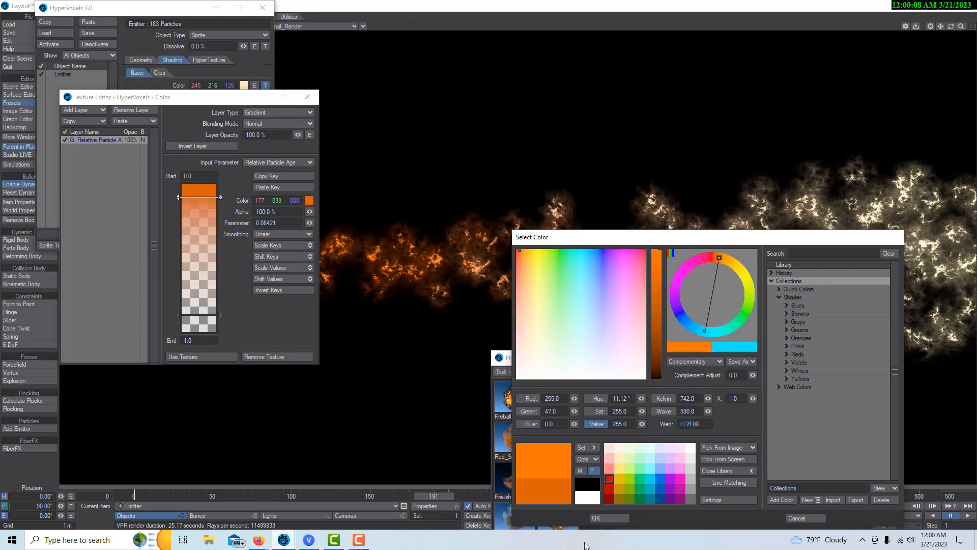
{"action": "left_click", "coordinate": [602, 518]}
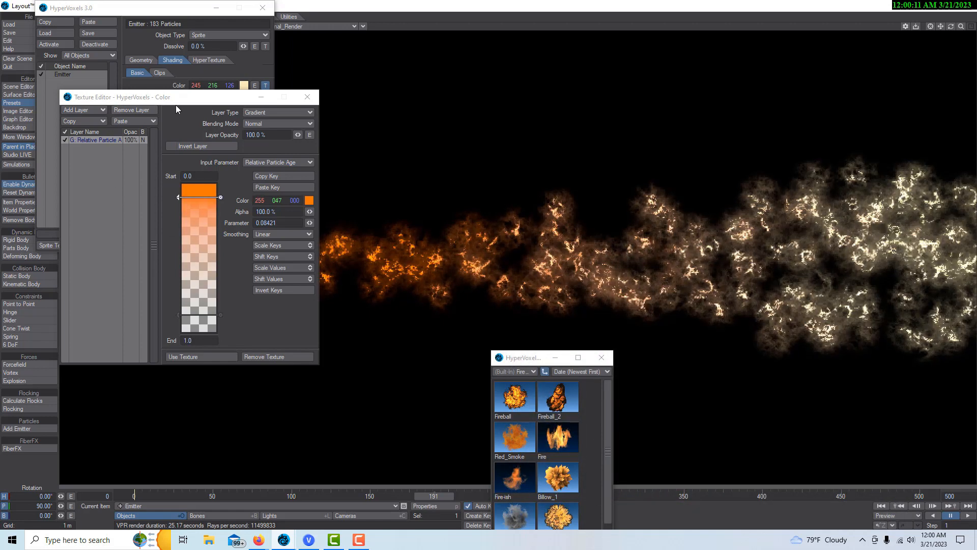
Move the color texture editor out of the way and play the animation briefly to check the recolored particle stream
{"action": "left_click_drag", "start_coordinate": [181, 101], "coordinate": [177, 355]}
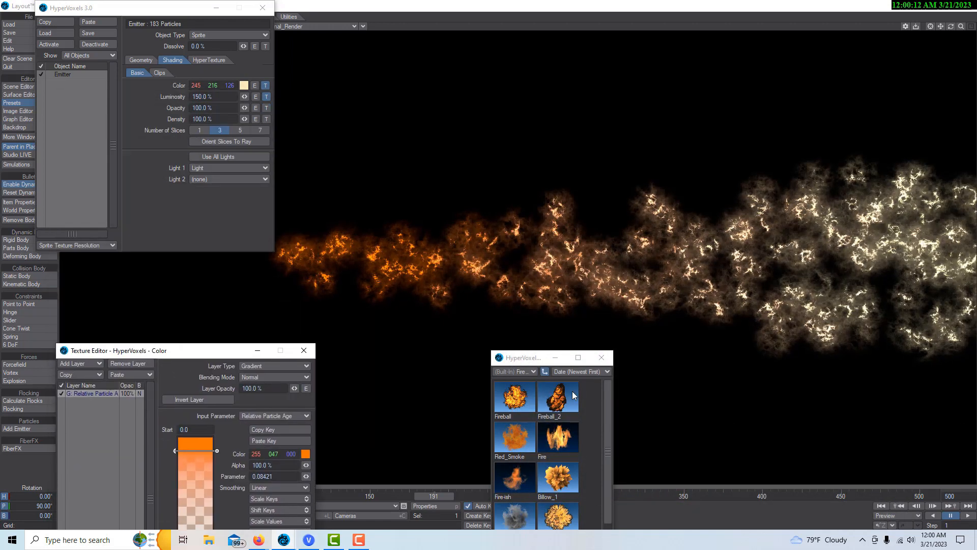
{"action": "left_click", "coordinate": [968, 516]}
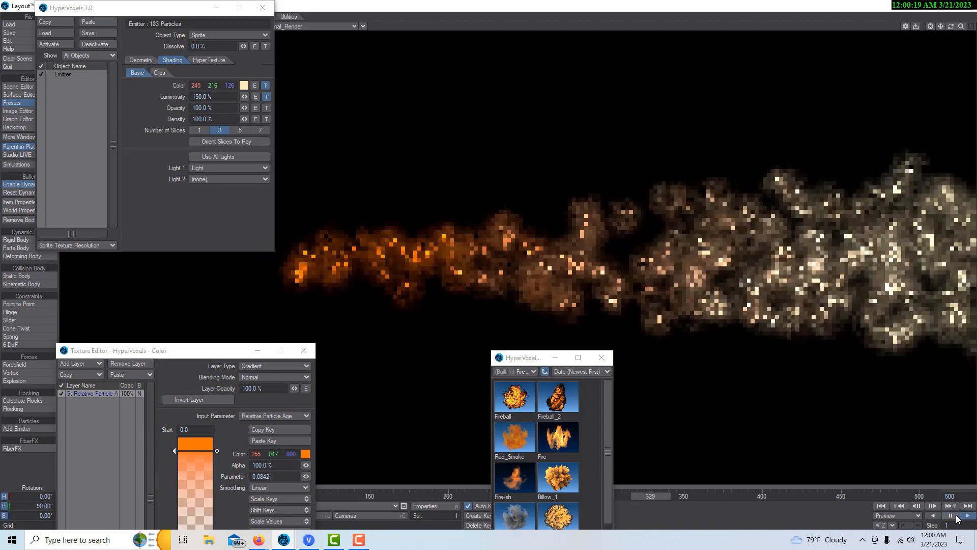
{"action": "left_click", "coordinate": [956, 517]}
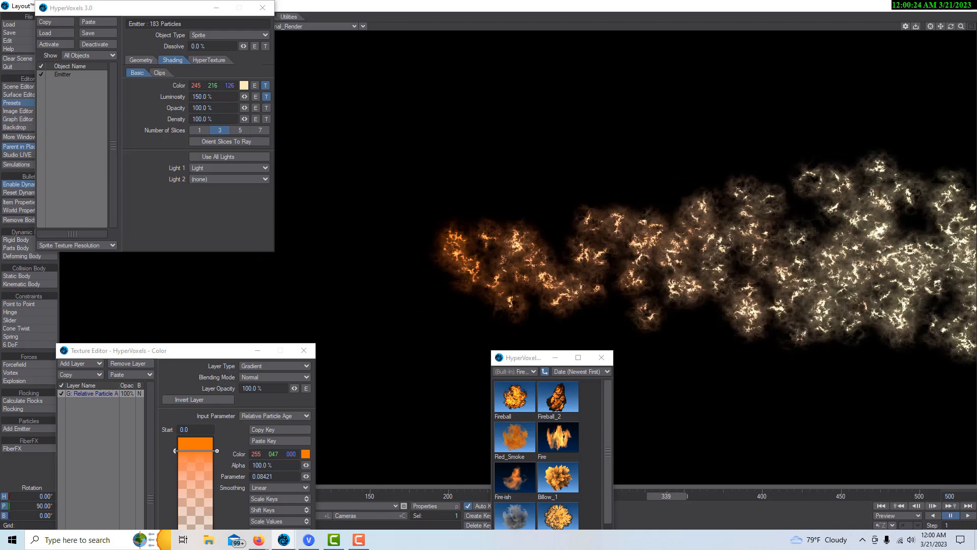
Increase the emitter's HyperVoxels particle size to about 3.33 m
{"action": "mouse_move", "coordinate": [186, 278]}
{"action": "left_mouse_down"}
{"action": "mouse_move", "coordinate": [184, 377]}
{"action": "mouse_move", "coordinate": [194, 256]}
{"action": "mouse_move", "coordinate": [203, 278]}
{"action": "left_mouse_up"}
{"action": "left_click", "coordinate": [140, 60]}
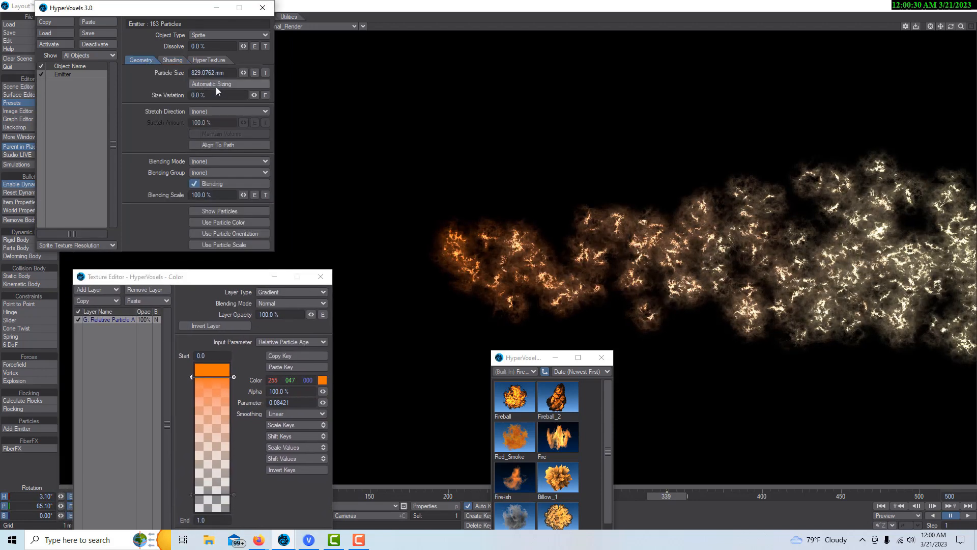
{"action": "left_click_drag", "start_coordinate": [243, 73], "coordinate": [297, 73]}
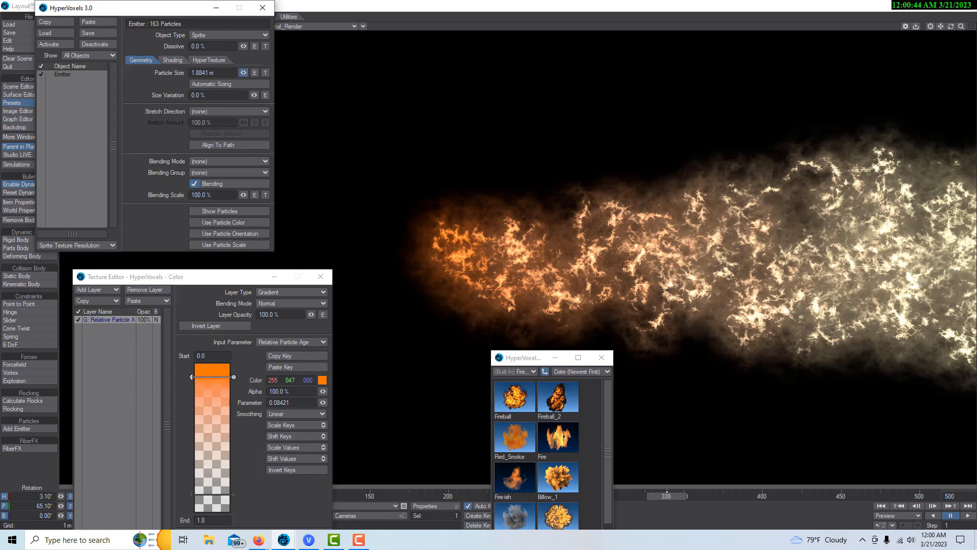
{"action": "left_click_drag", "start_coordinate": [243, 73], "coordinate": [275, 73]}
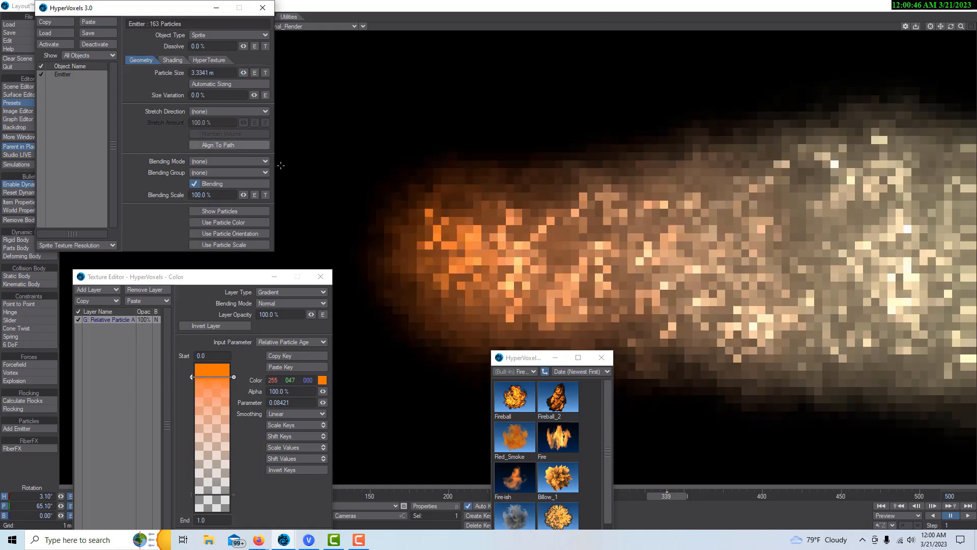
{"action": "left_click", "coordinate": [547, 356]}
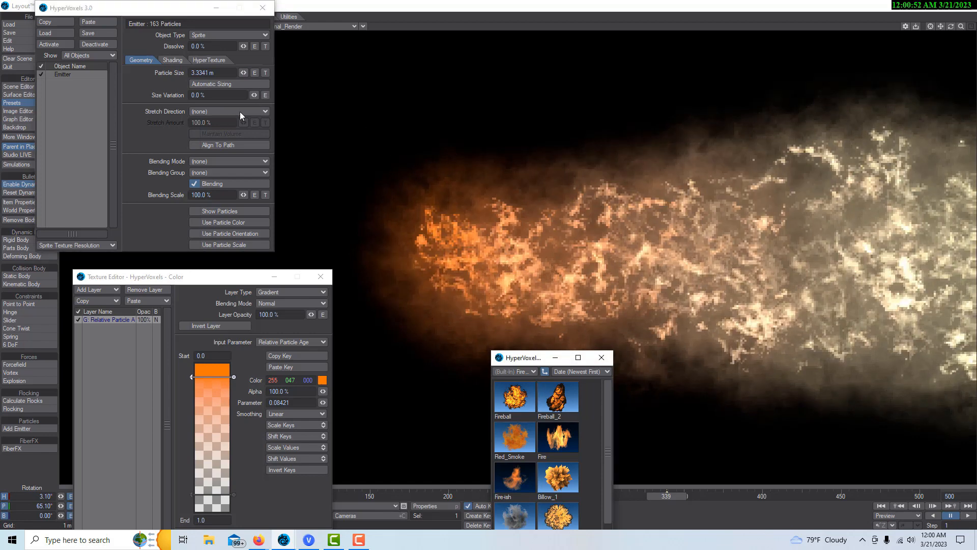
Set the particle size variation to about 126.5% and the stretch direction to Velocity
{"action": "left_click_drag", "start_coordinate": [254, 96], "coordinate": [283, 111]}
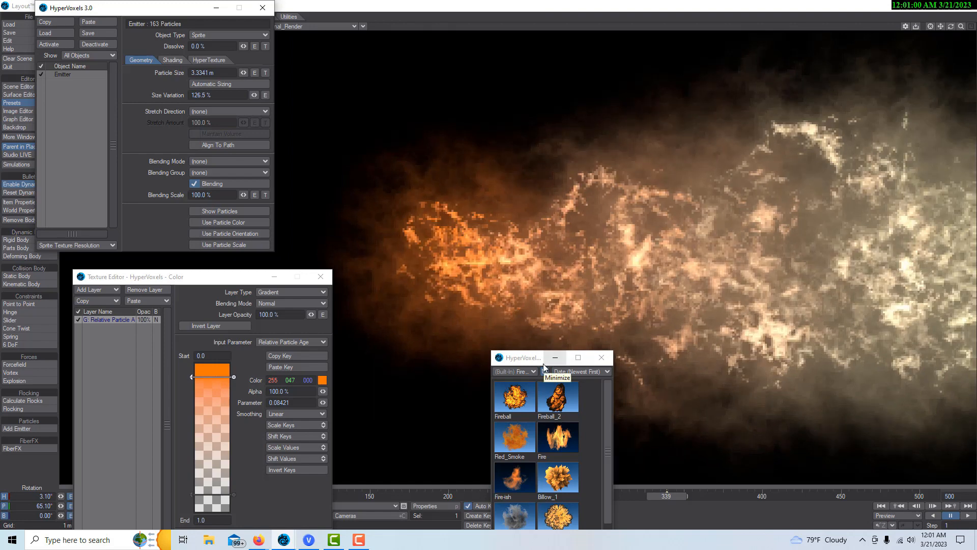
{"action": "left_click", "coordinate": [267, 111]}
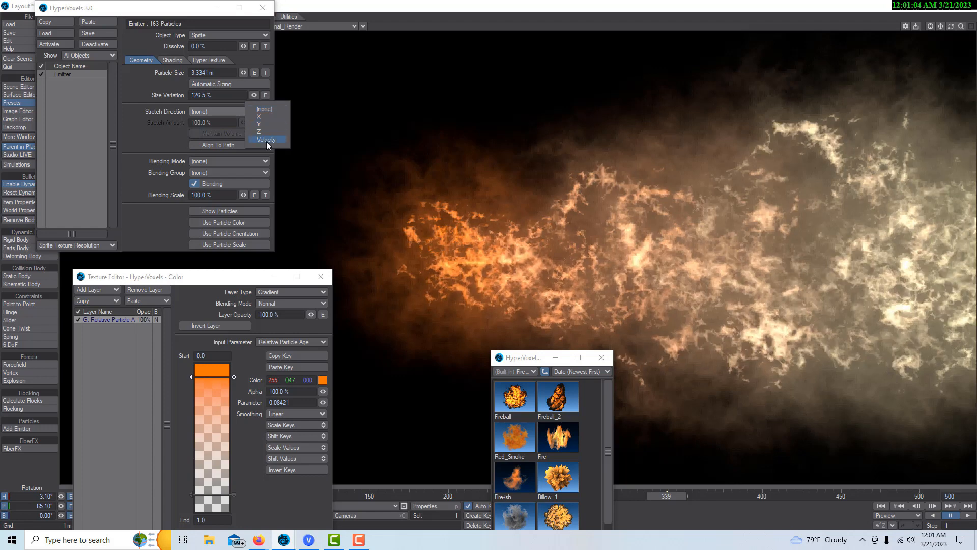
{"action": "left_click", "coordinate": [267, 142]}
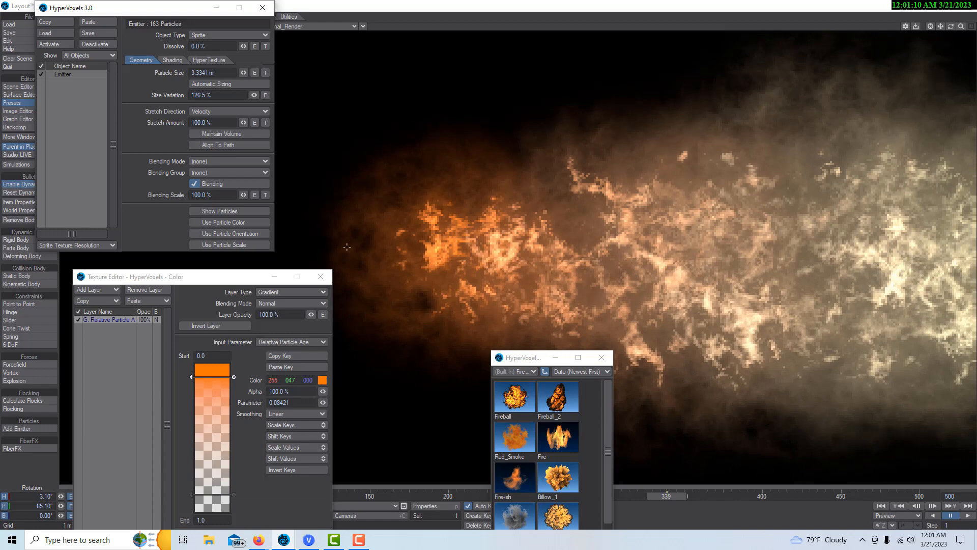
Play the animation briefly and pause it to examine the enlarged, velocity-stretched particles, keeping the texture editor clear of the render
{"action": "left_click", "coordinate": [886, 507]}
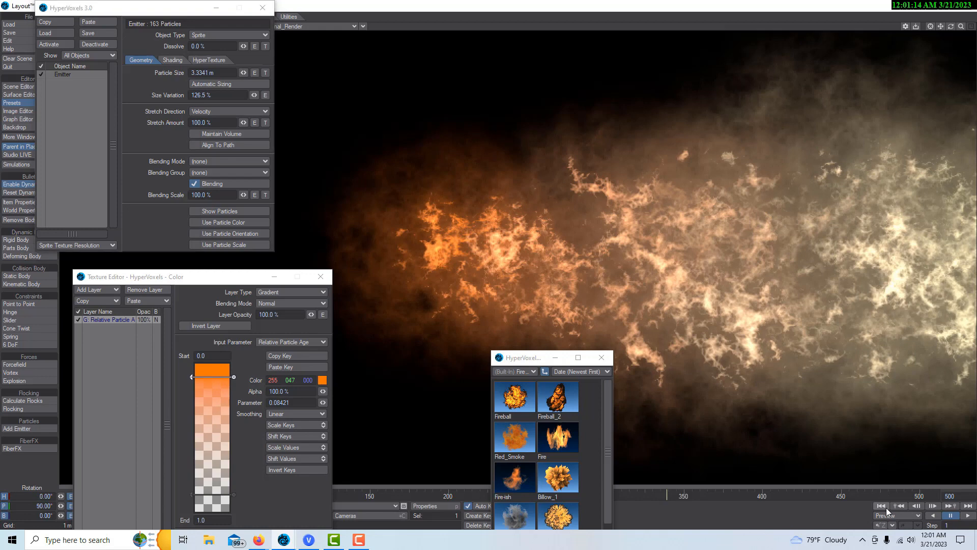
{"action": "left_click", "coordinate": [969, 517]}
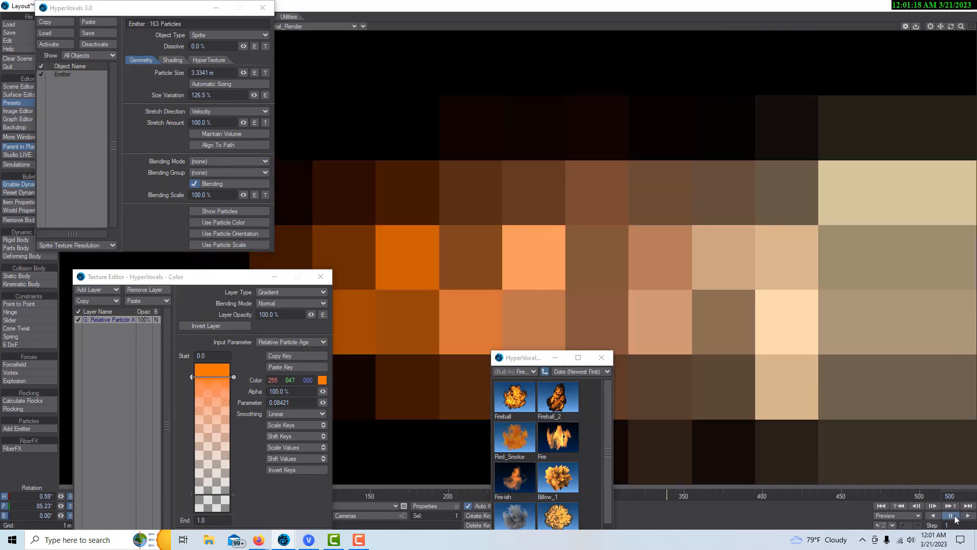
{"action": "left_click", "coordinate": [952, 516]}
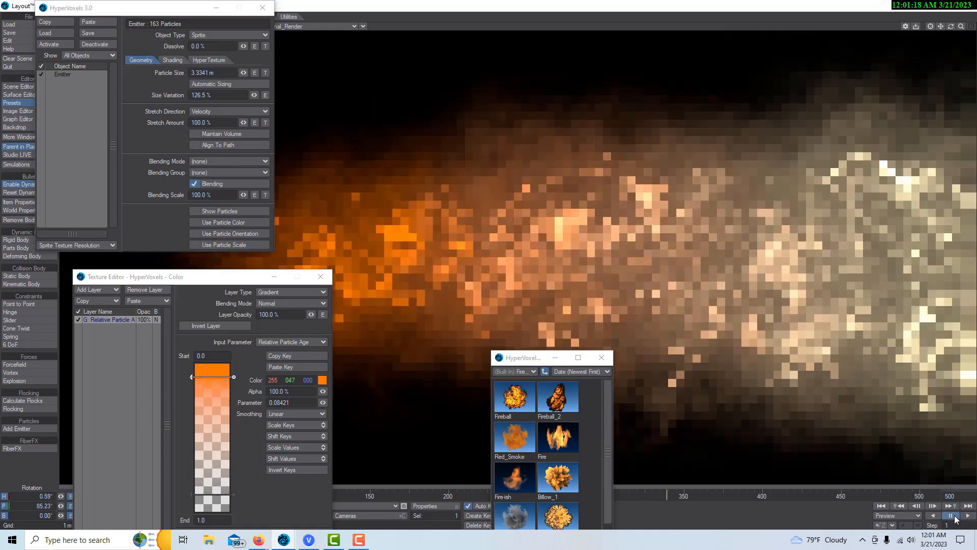
{"action": "left_click_drag", "start_coordinate": [222, 278], "coordinate": [159, 349]}
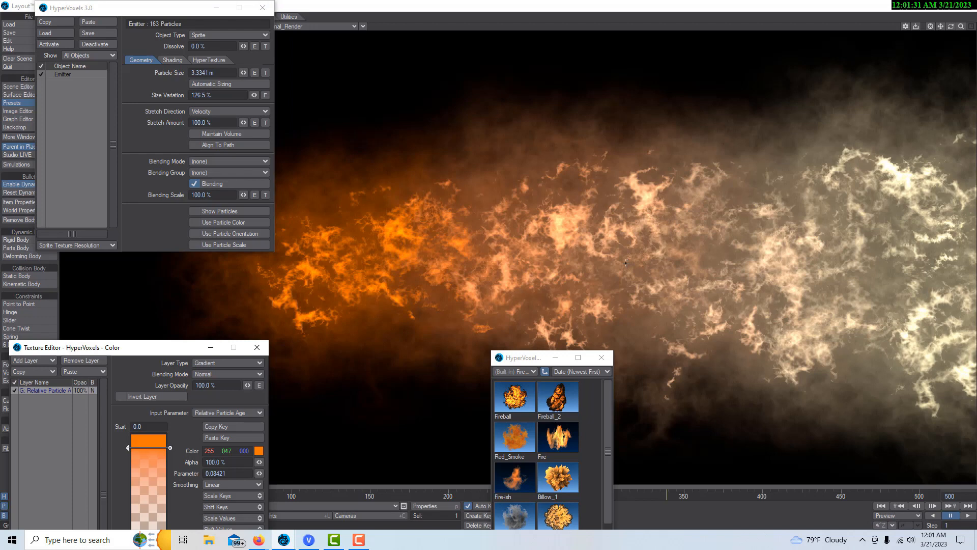
Open the luminosity texture in the emitter's shading settings to examine its Local Density gradient
{"action": "left_click_drag", "start_coordinate": [150, 350], "coordinate": [240, 180]}
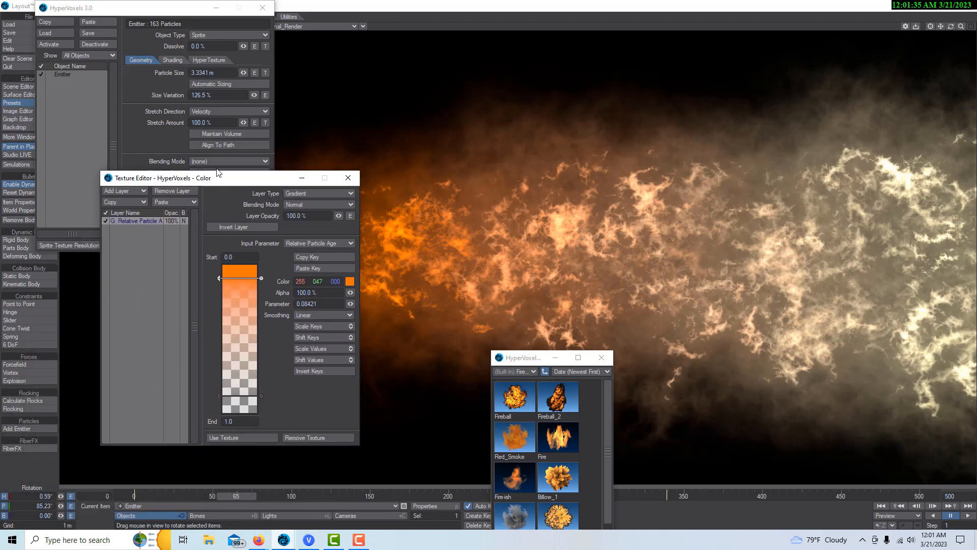
{"action": "left_click", "coordinate": [163, 60]}
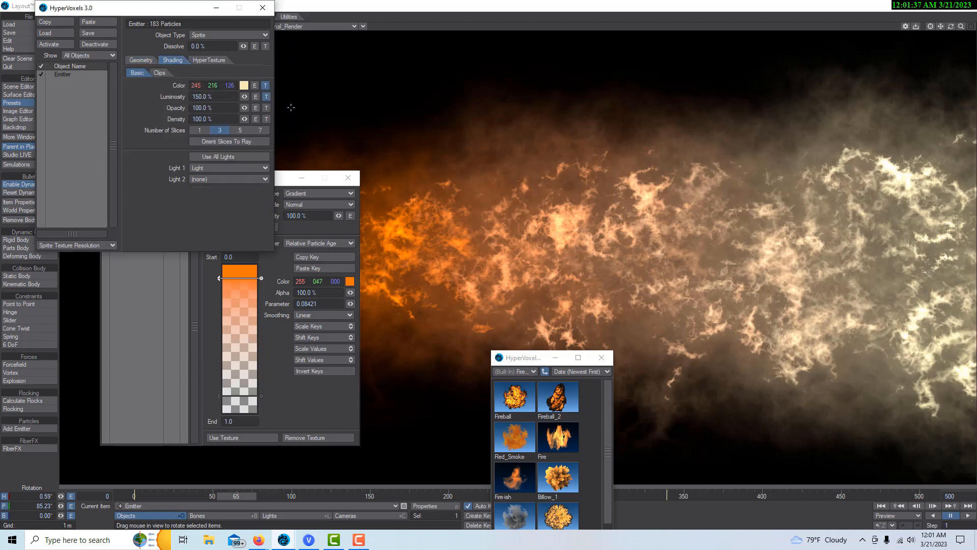
{"action": "left_click", "coordinate": [265, 97]}
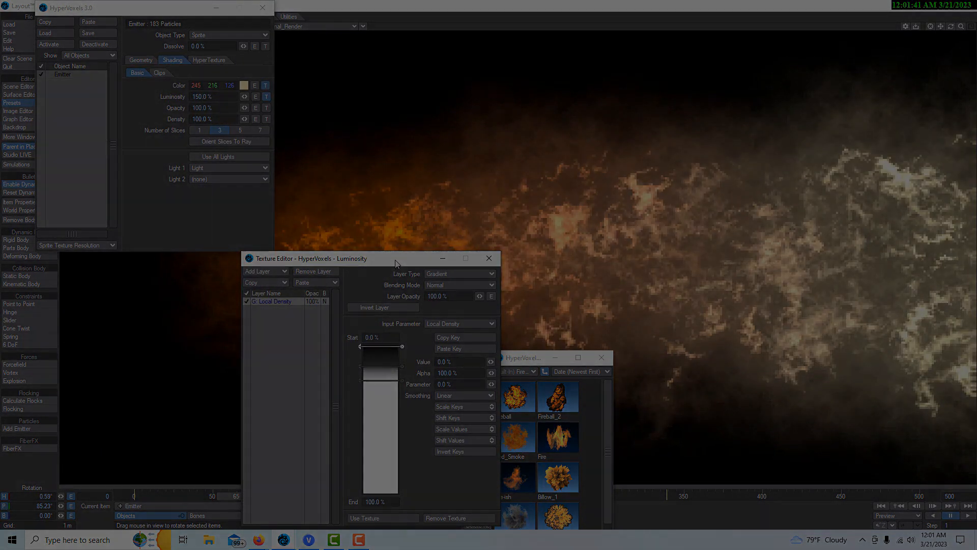
{"action": "left_click_drag", "start_coordinate": [391, 259], "coordinate": [153, 216]}
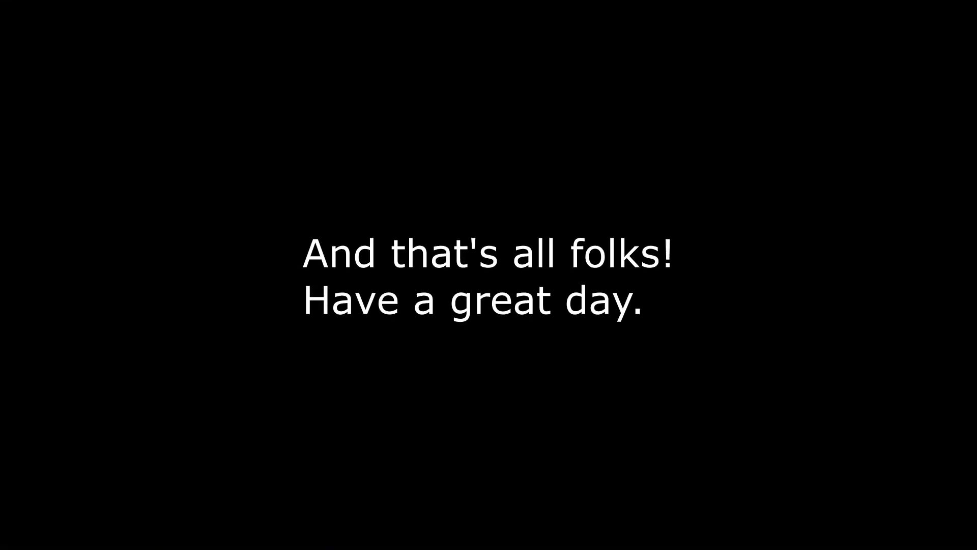